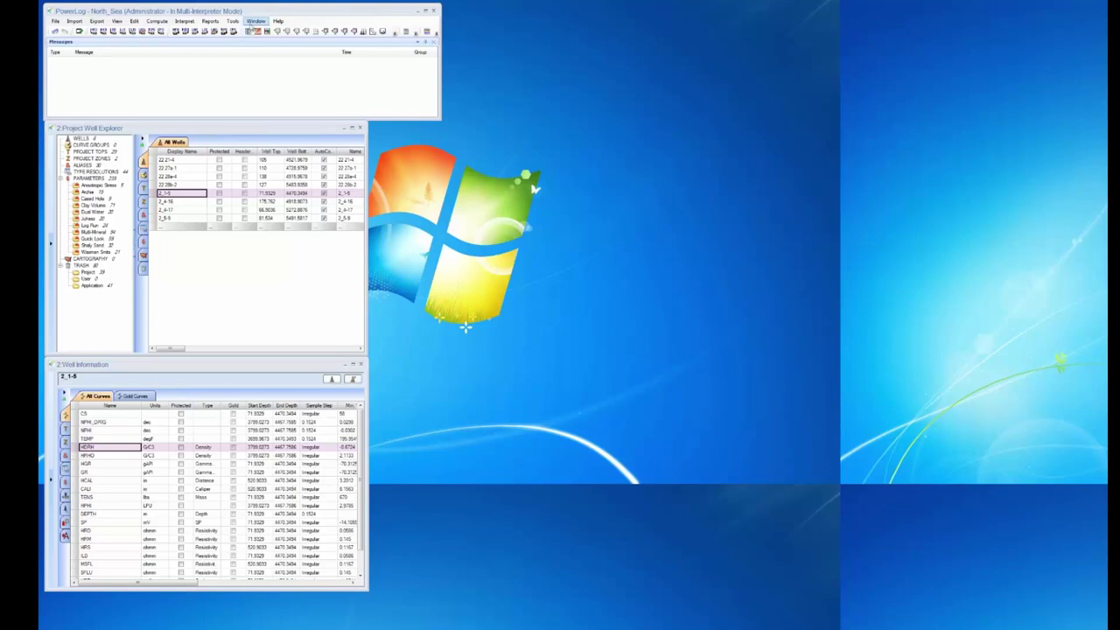
{"action": "left_click", "coordinate": [232, 21]}
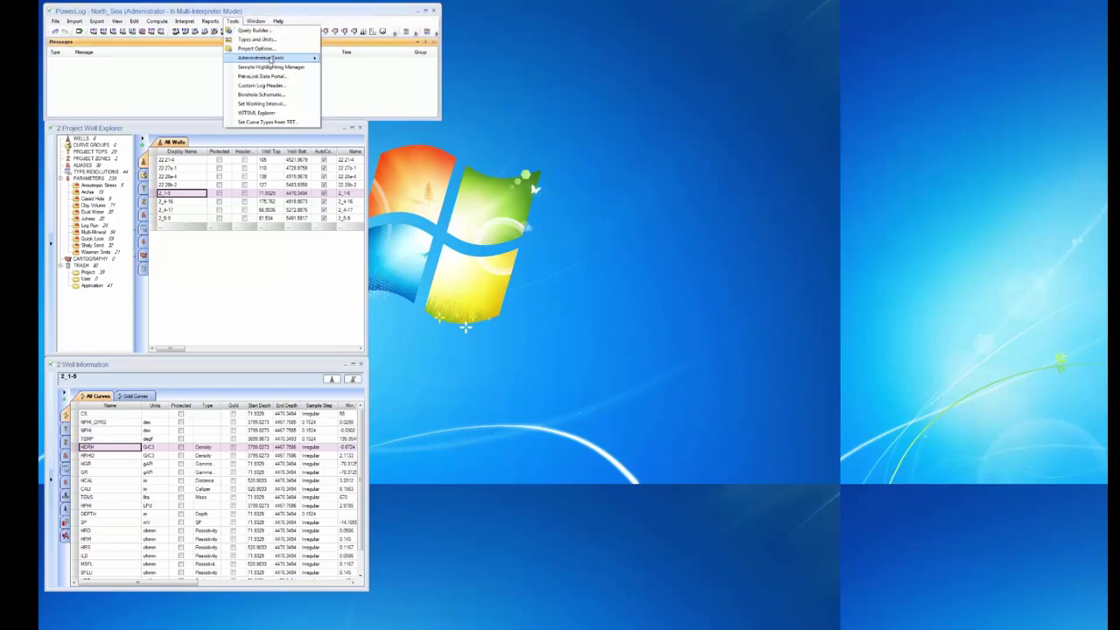
{"action": "mouse_move", "coordinate": [273, 58]}
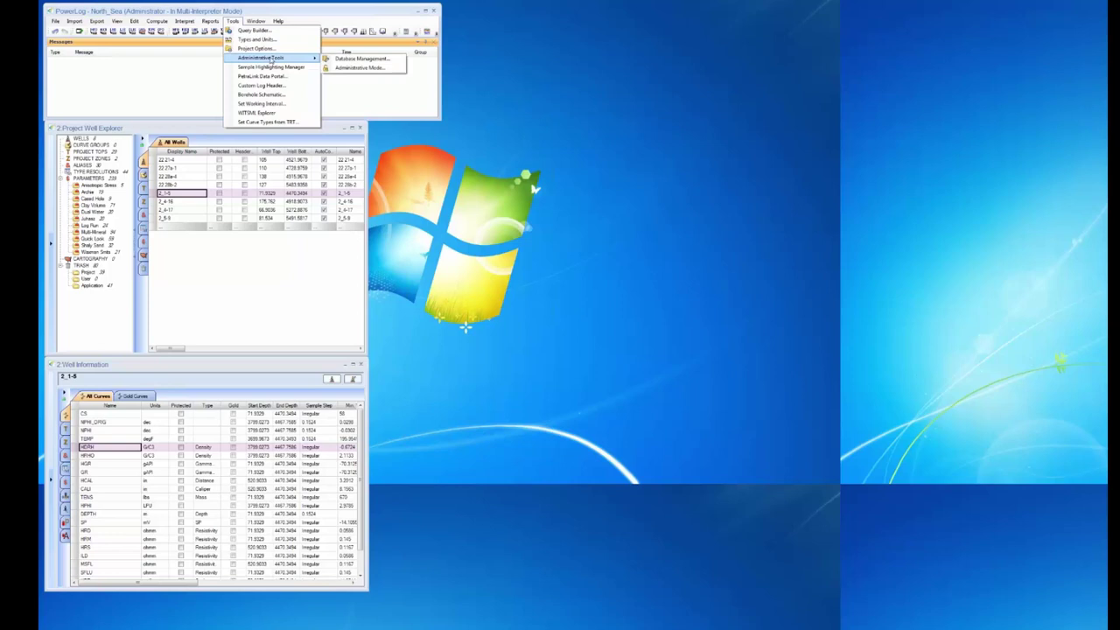
{"action": "left_click", "coordinate": [376, 59]}
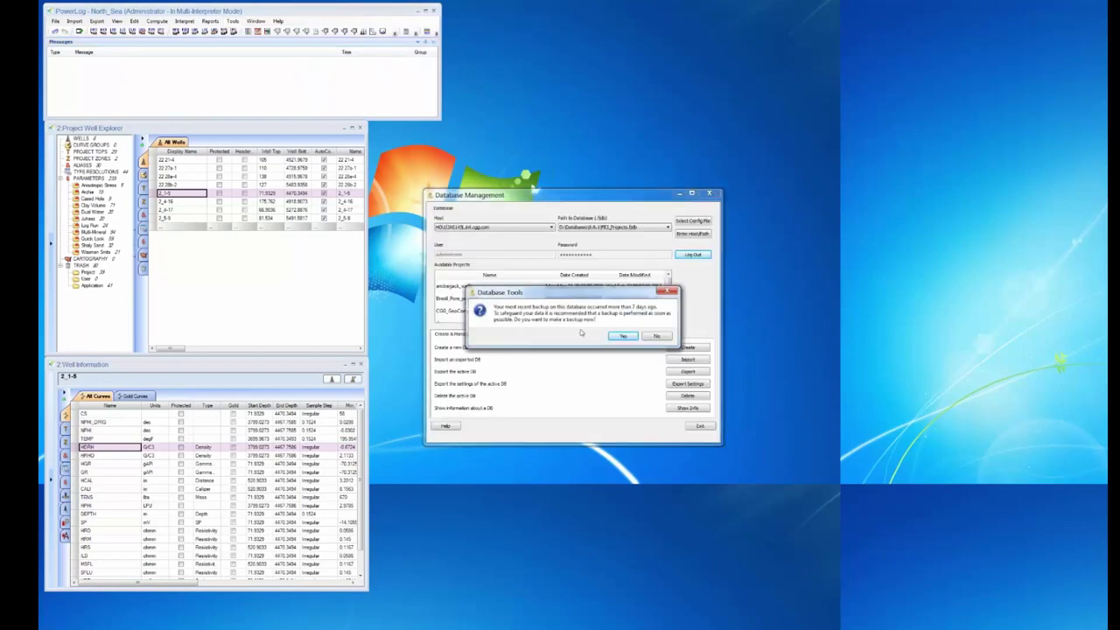
{"action": "left_click", "coordinate": [655, 336]}
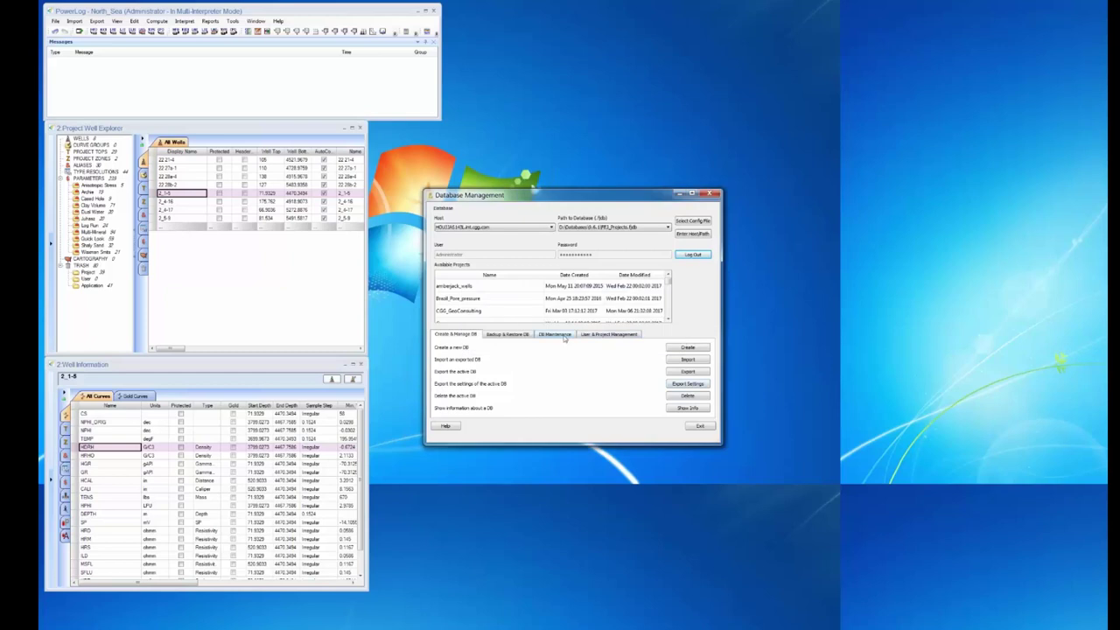
{"action": "left_click", "coordinate": [509, 336]}
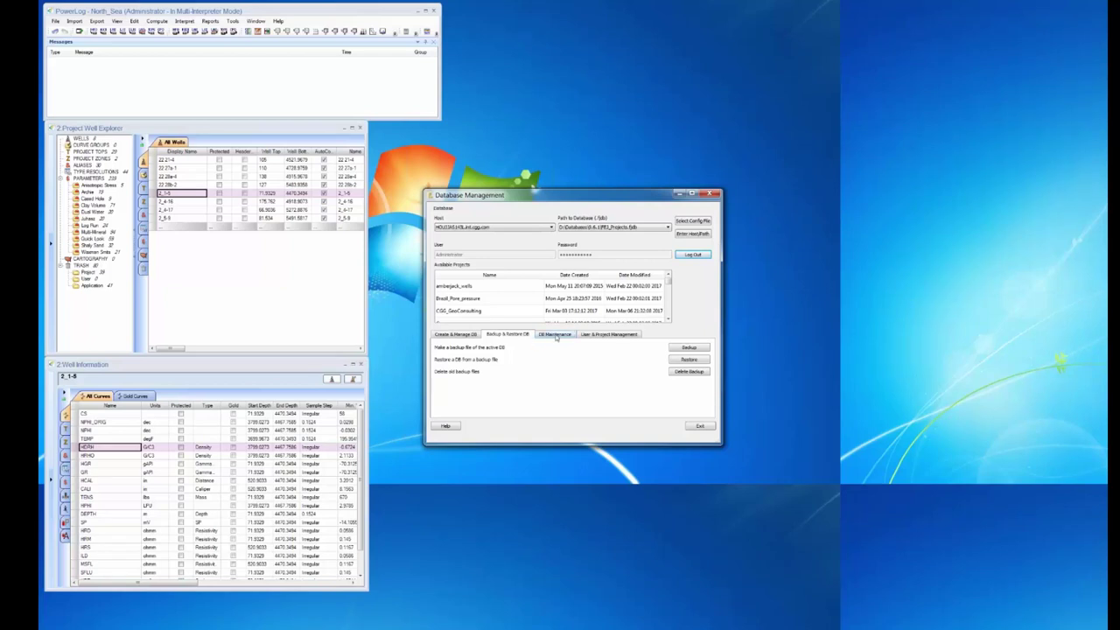
{"action": "left_click", "coordinate": [554, 335]}
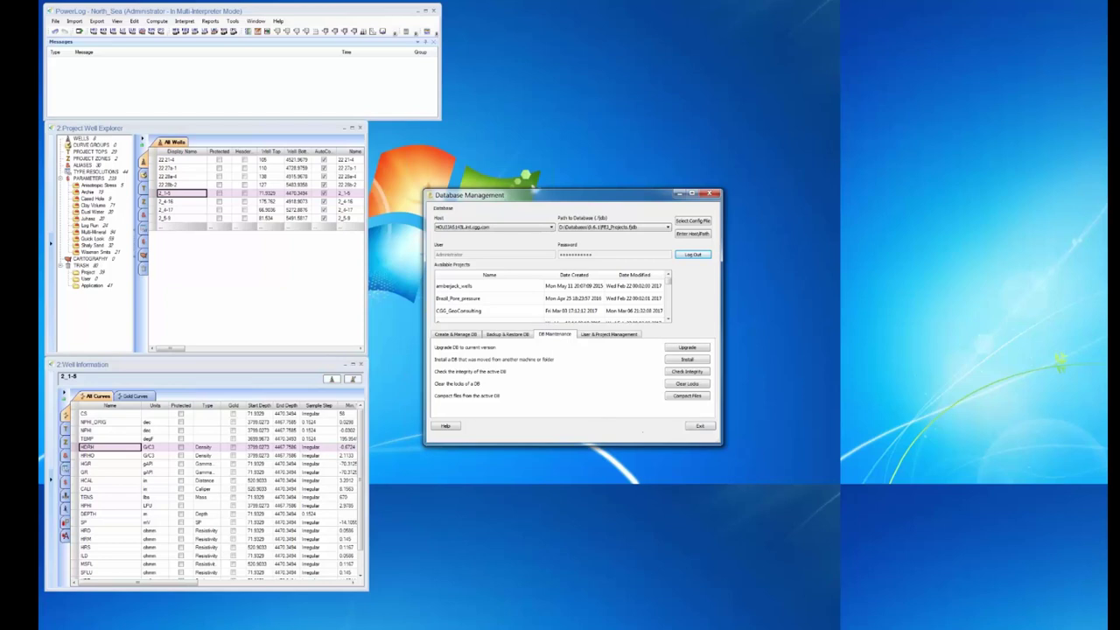
{"action": "left_click", "coordinate": [701, 427]}
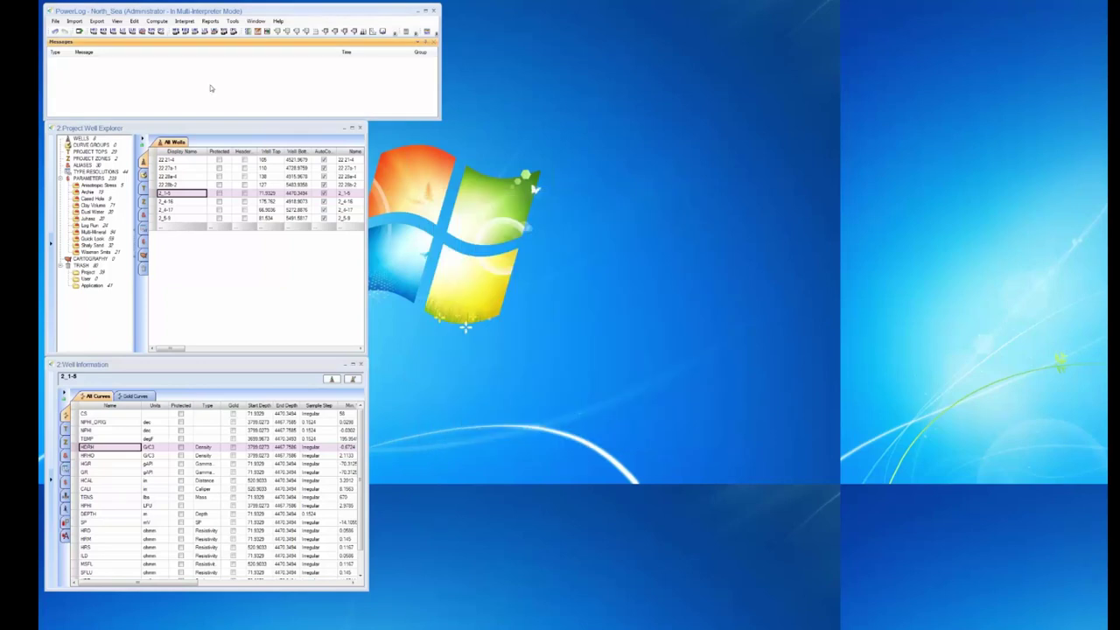
{"action": "left_click", "coordinate": [55, 21]}
{"action": "mouse_move", "coordinate": [74, 21]}
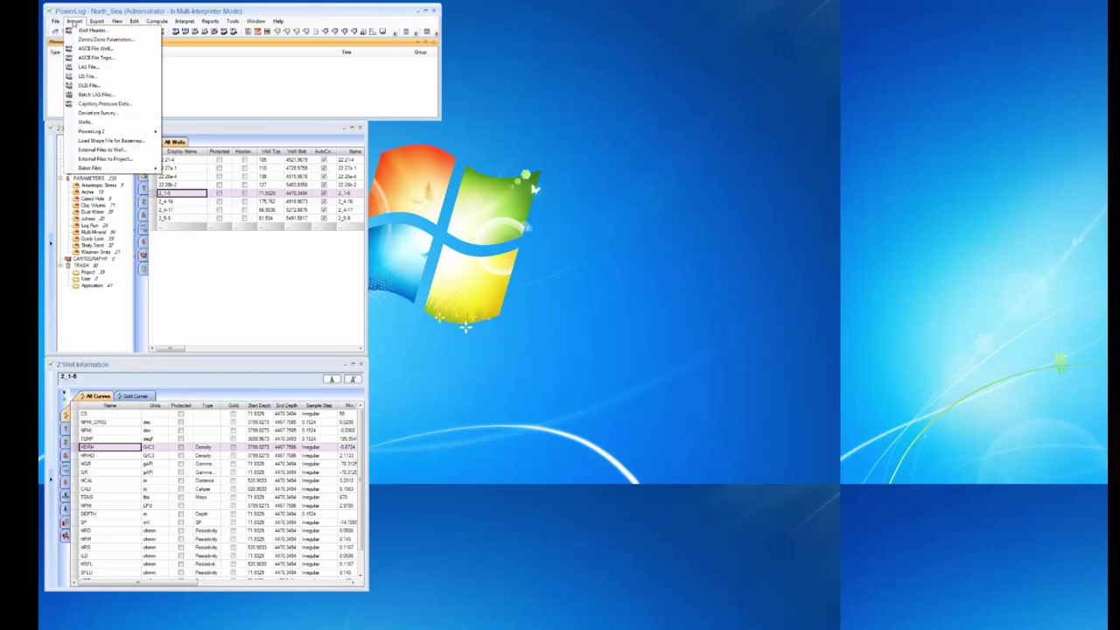
{"action": "left_click", "coordinate": [96, 67]}
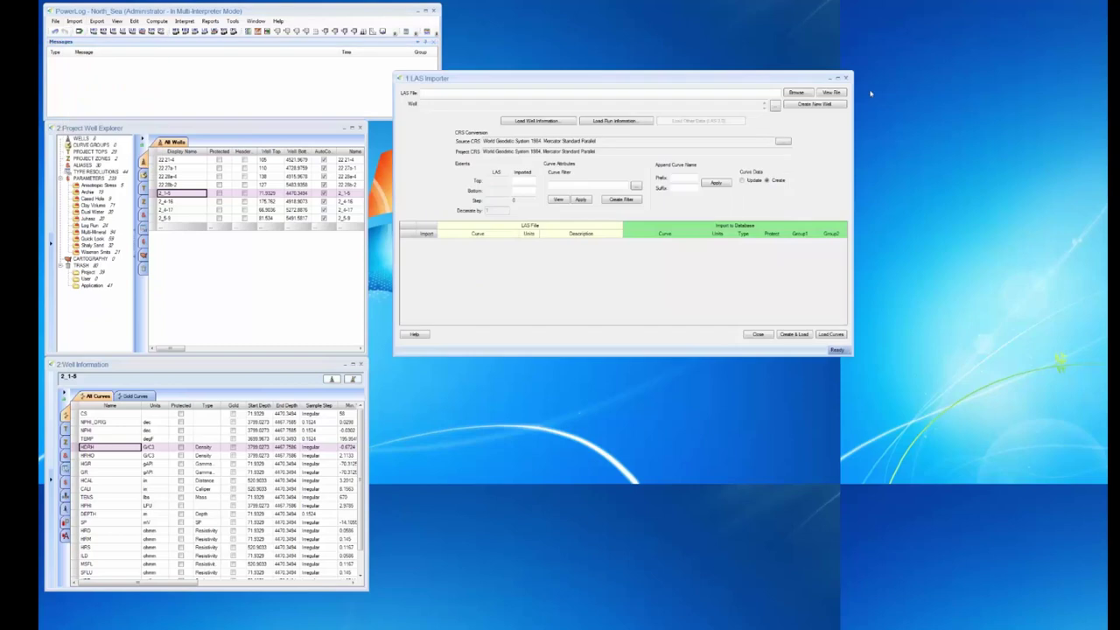
{"action": "left_click", "coordinate": [798, 93]}
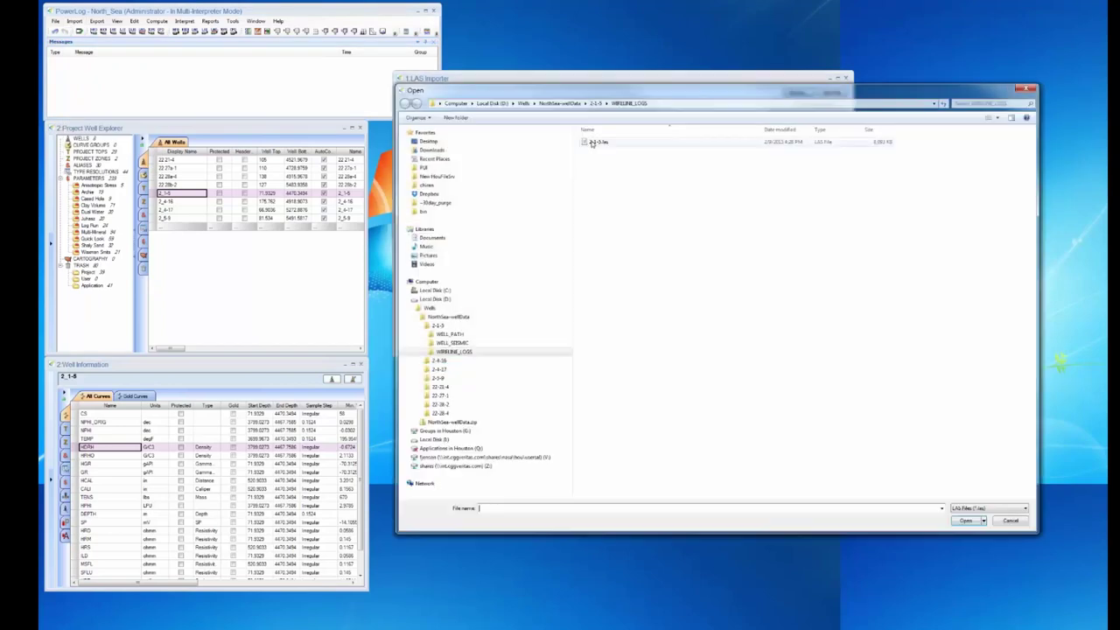
{"action": "left_click", "coordinate": [595, 143]}
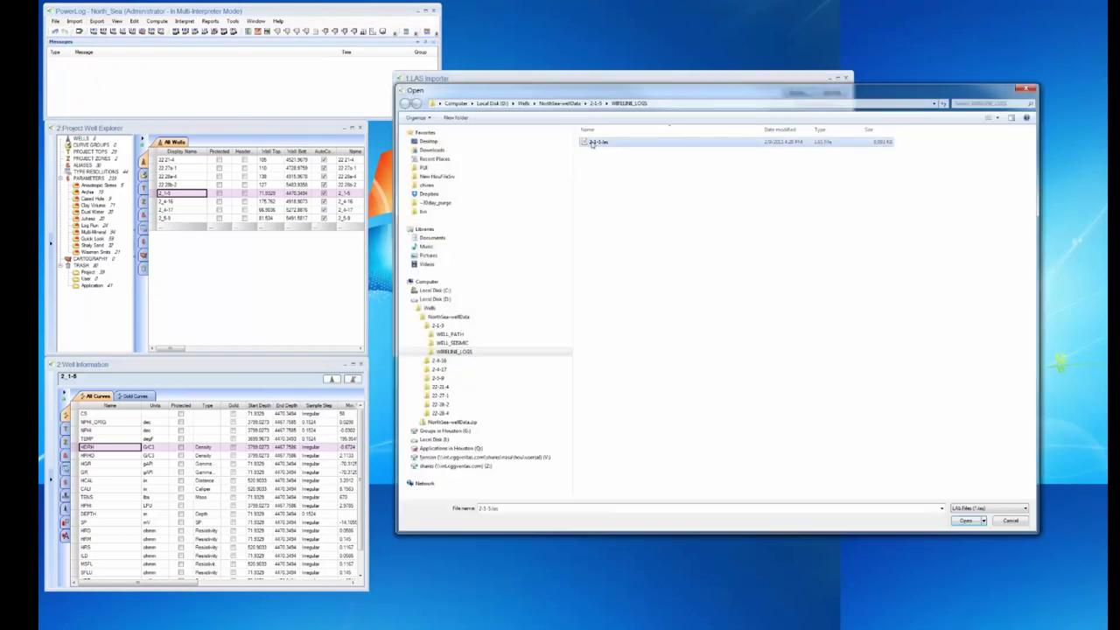
{"action": "left_click", "coordinate": [966, 520]}
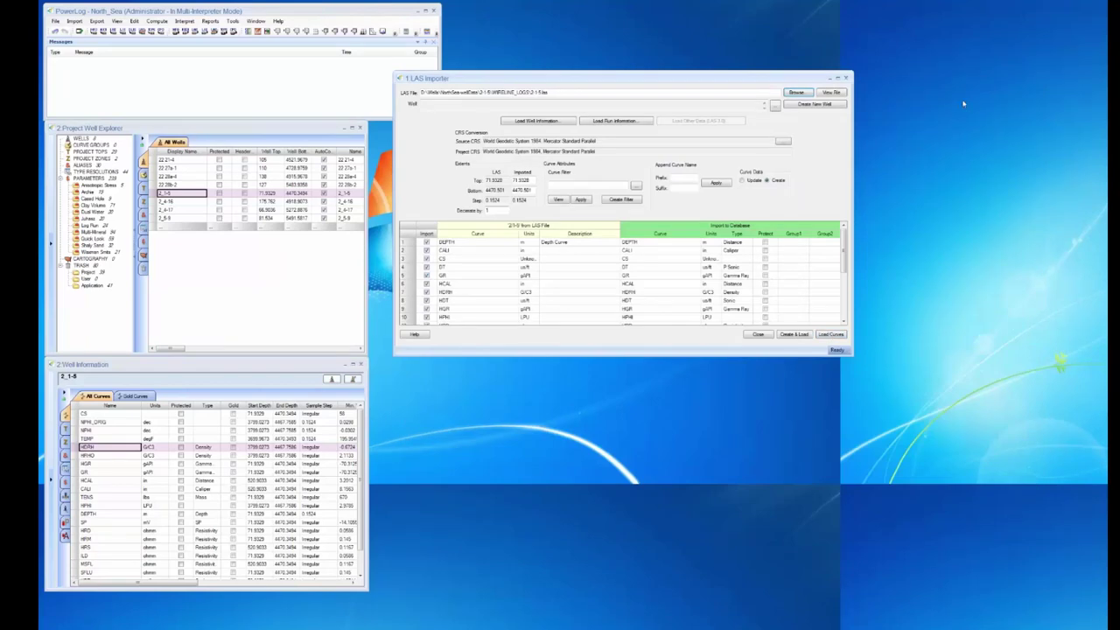
{"action": "left_click", "coordinate": [848, 77]}
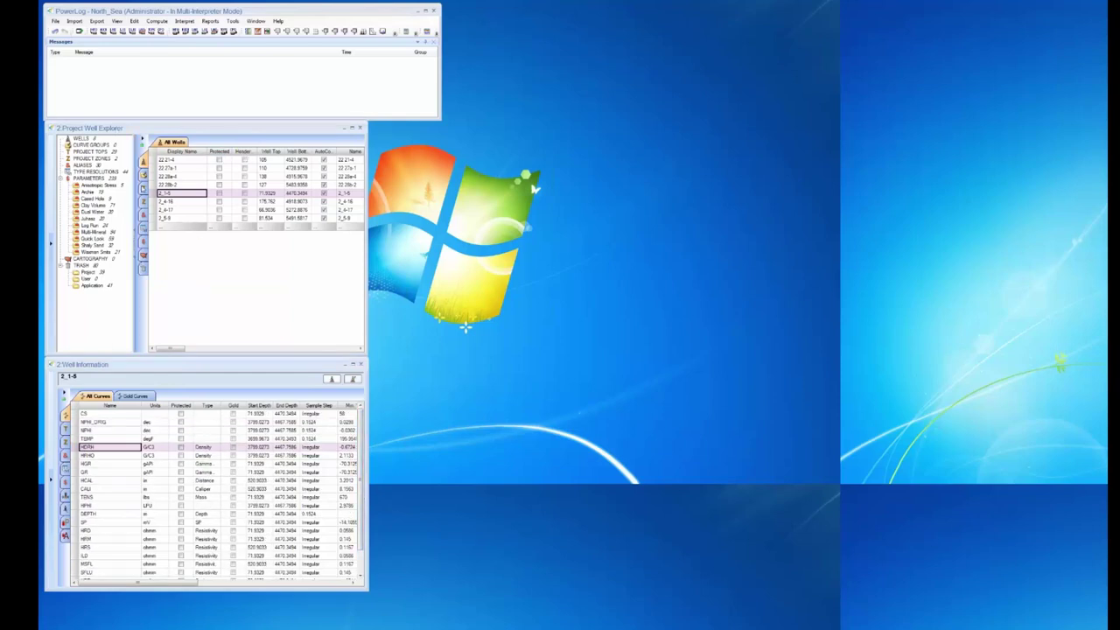
{"action": "left_click", "coordinate": [142, 189]}
{"action": "left_click", "coordinate": [142, 201]}
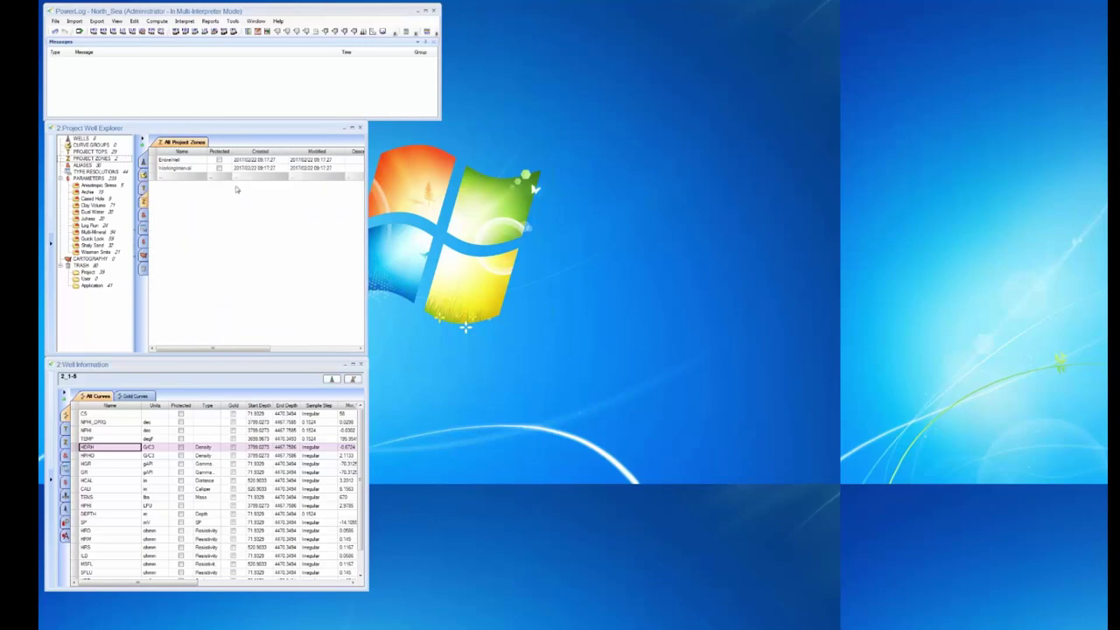
{"action": "left_click", "coordinate": [143, 163]}
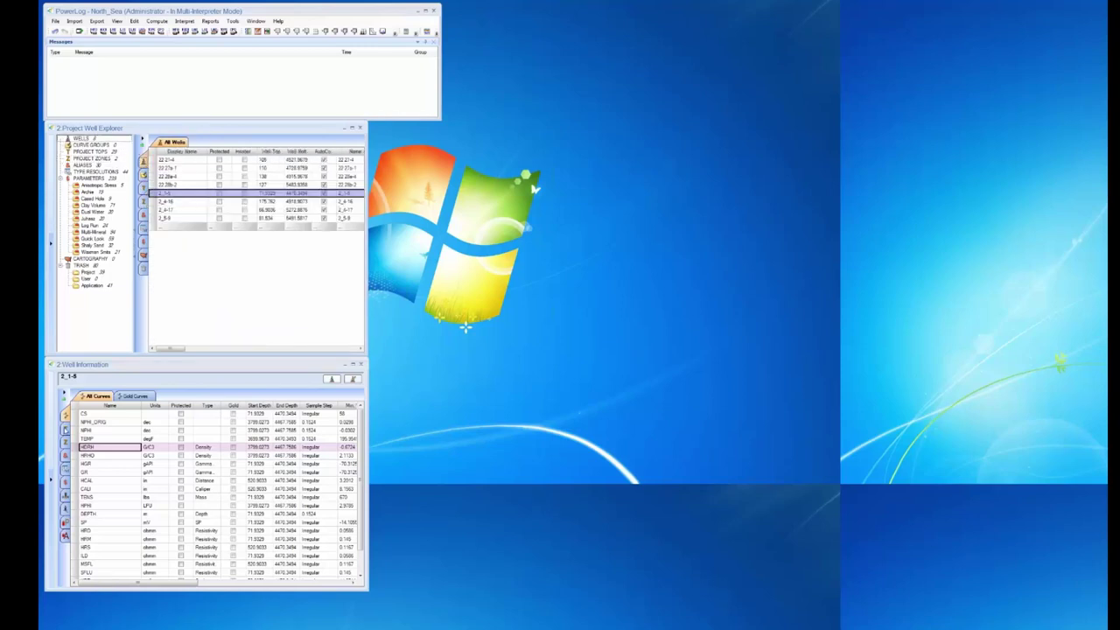
{"action": "left_click", "coordinate": [64, 429]}
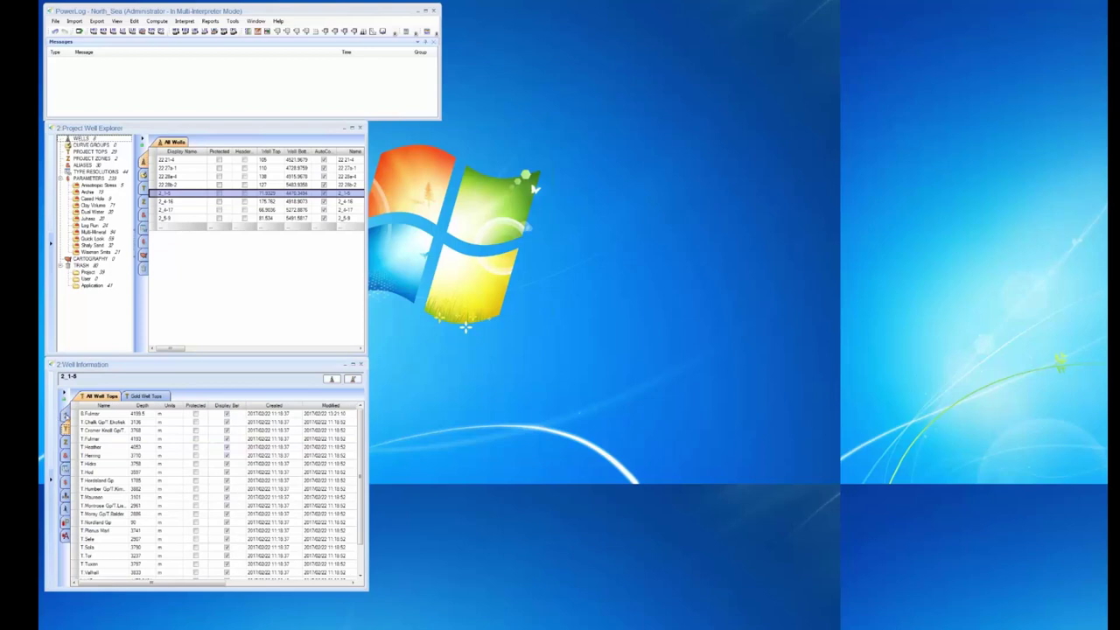
{"action": "left_click", "coordinate": [64, 417]}
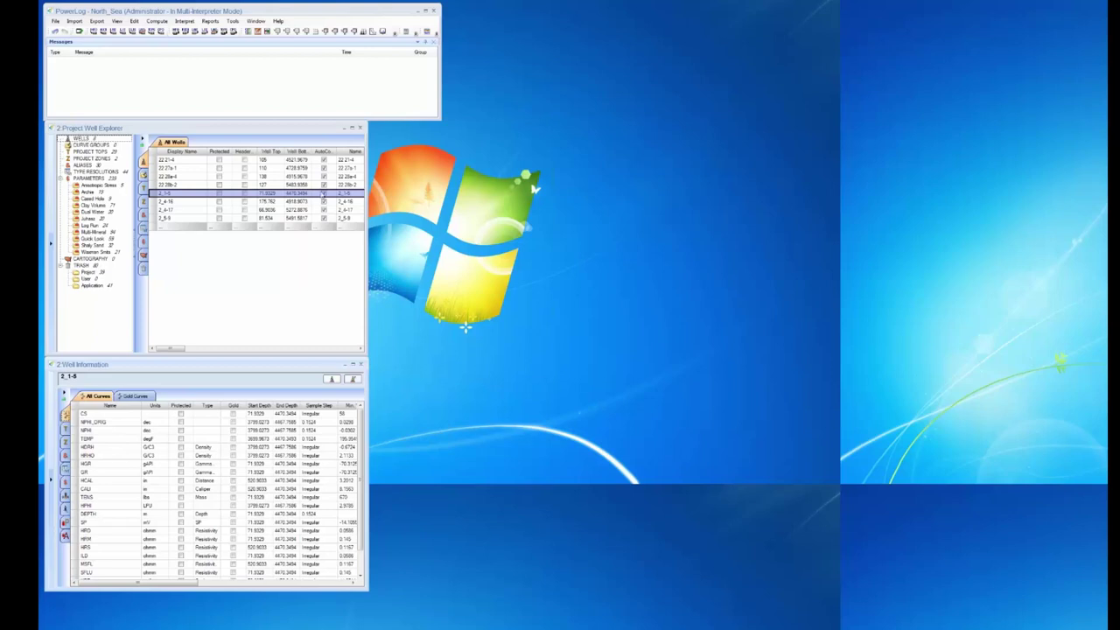
{"action": "left_click", "coordinate": [181, 194]}
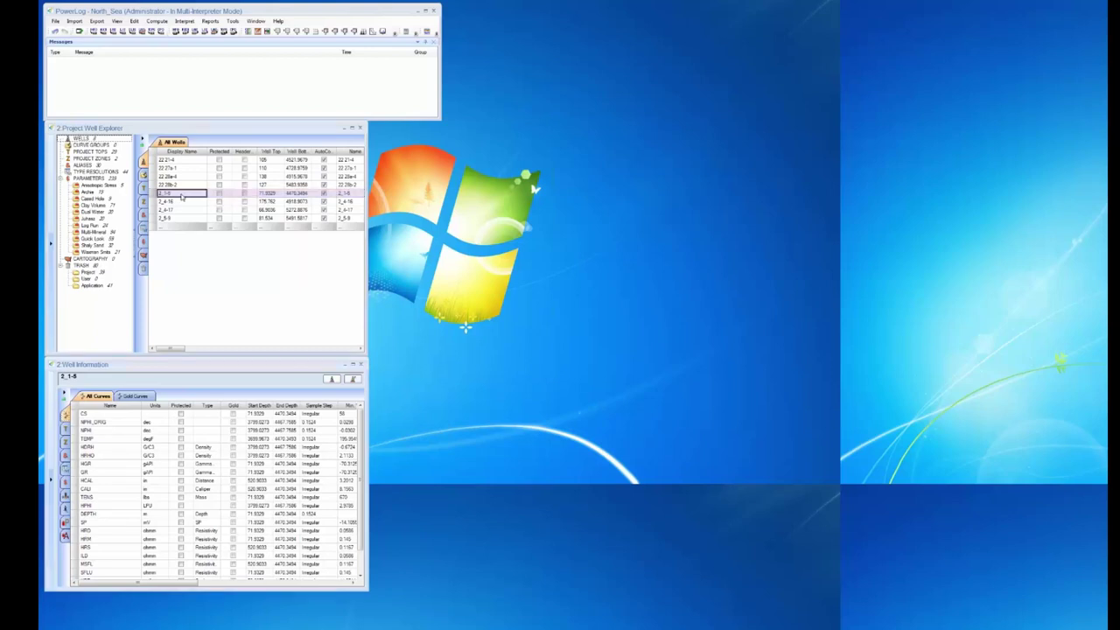
{"action": "left_click", "coordinate": [148, 195]}
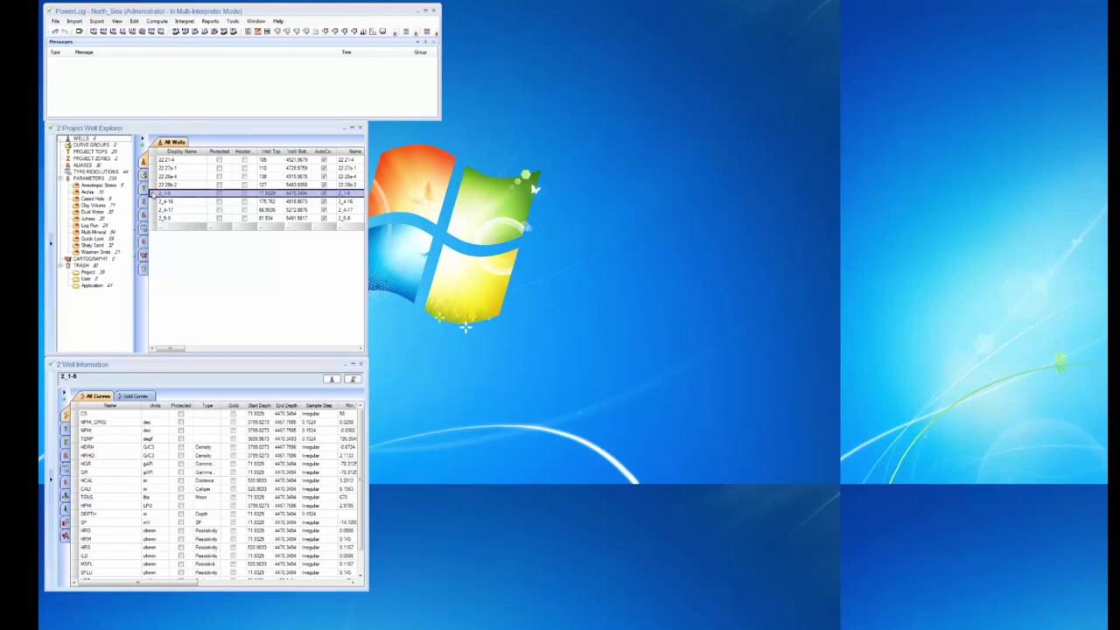
Open a logplot of well 2_1-5 from the View menu, then reopen the View menu.
{"action": "left_click", "coordinate": [116, 20]}
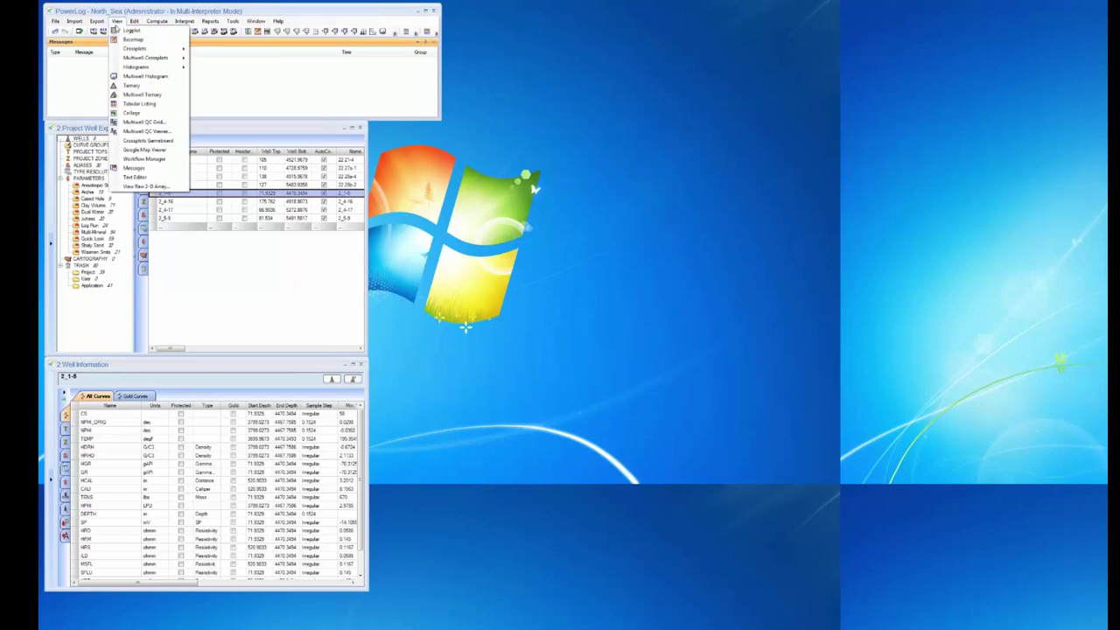
{"action": "left_click", "coordinate": [130, 30]}
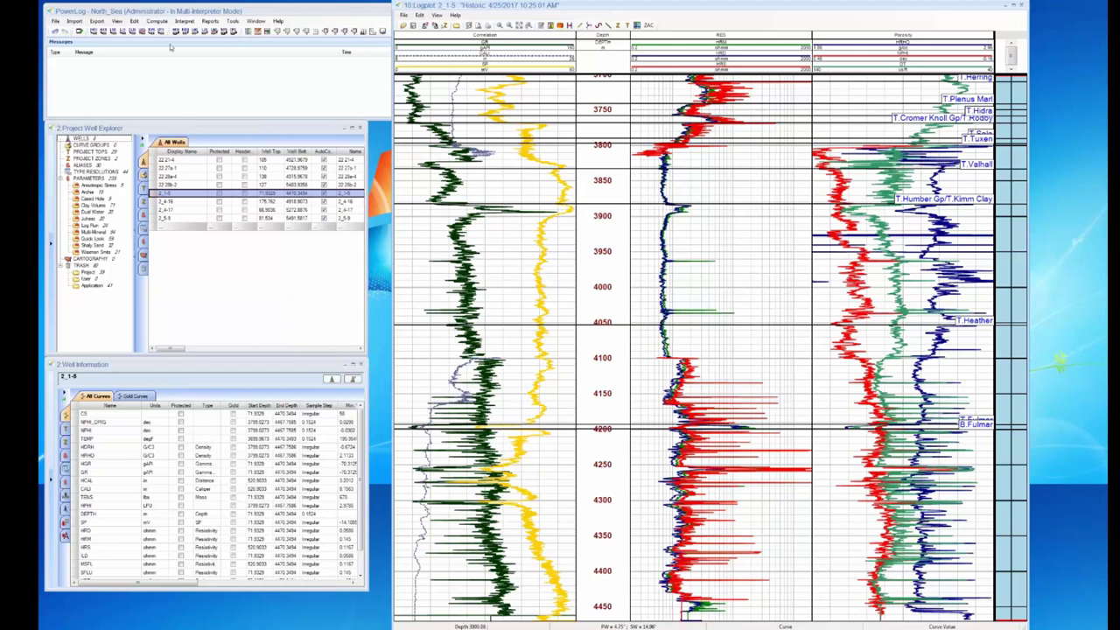
{"action": "left_click", "coordinate": [117, 21]}
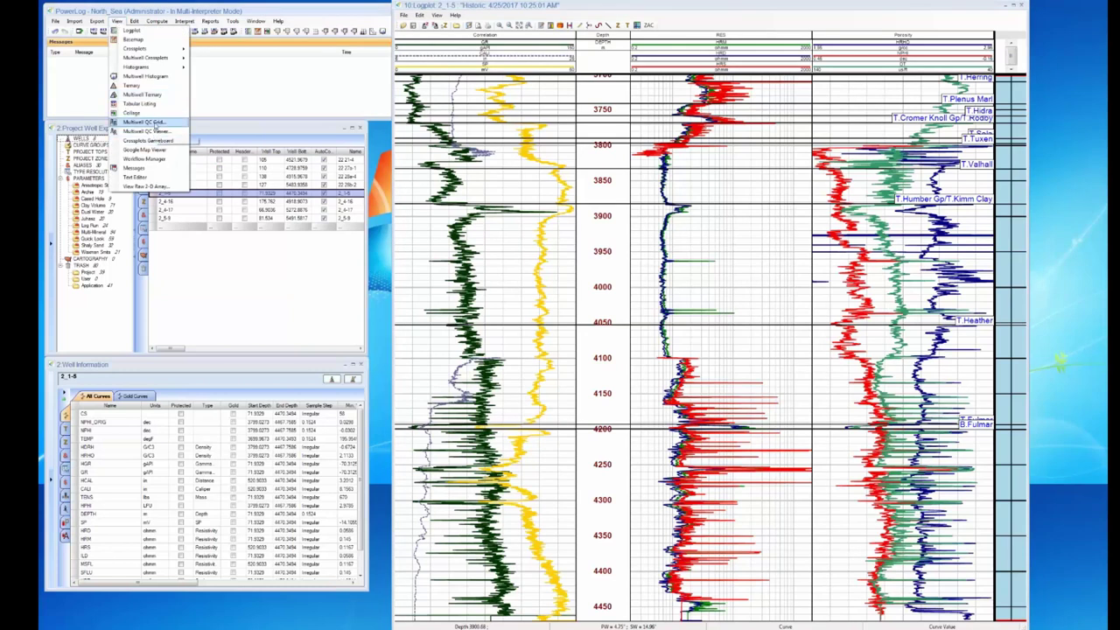
{"action": "left_click", "coordinate": [155, 125]}
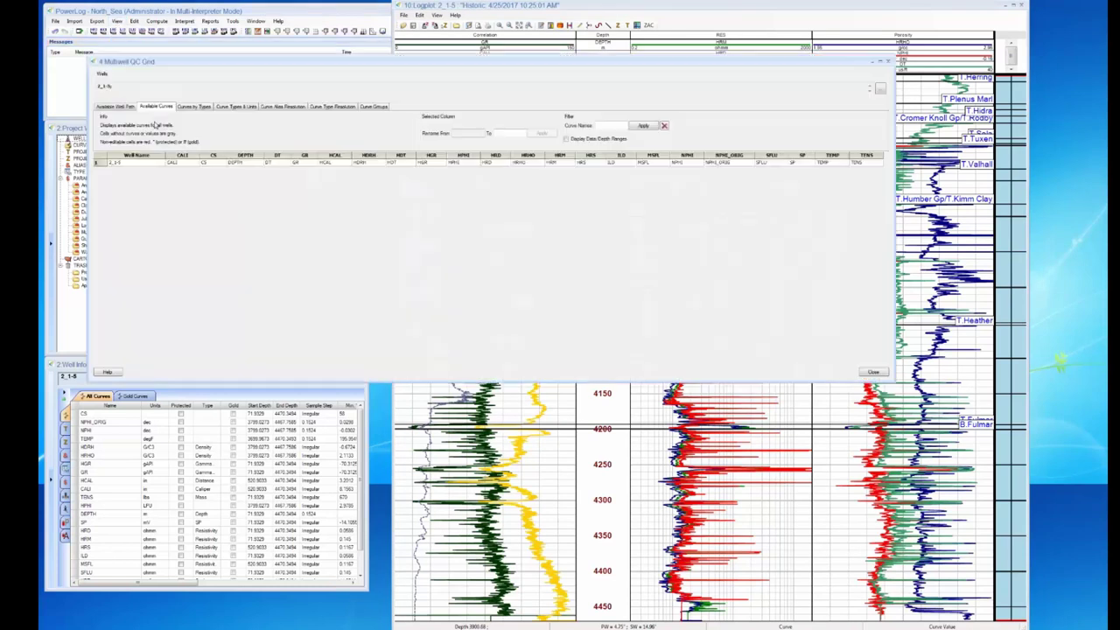
{"action": "left_click", "coordinate": [880, 89]}
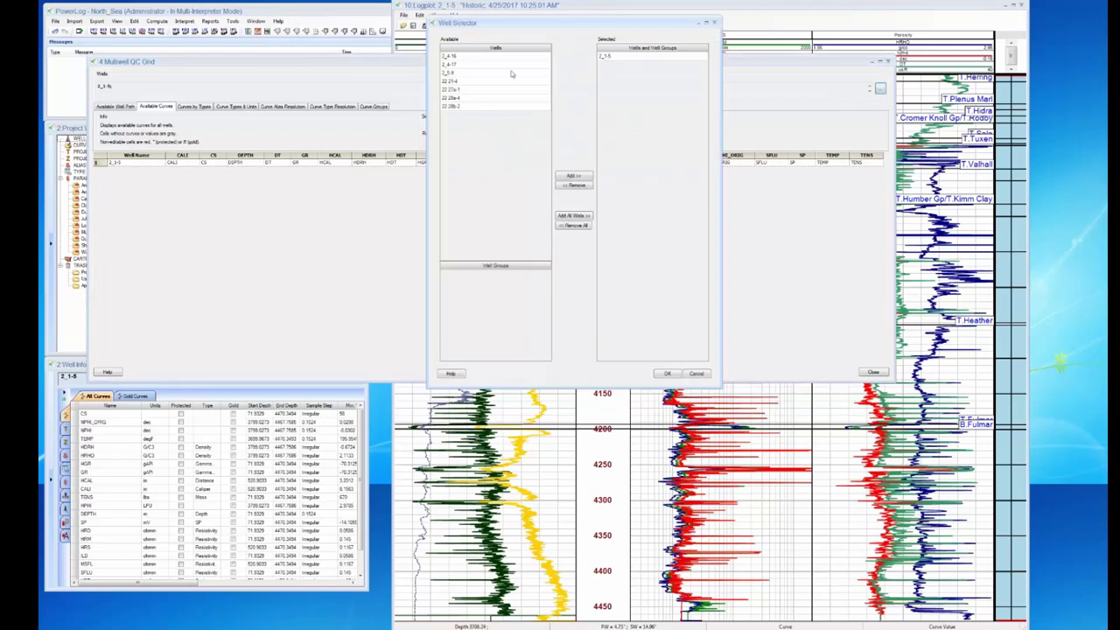
{"action": "left_click", "coordinate": [573, 215]}
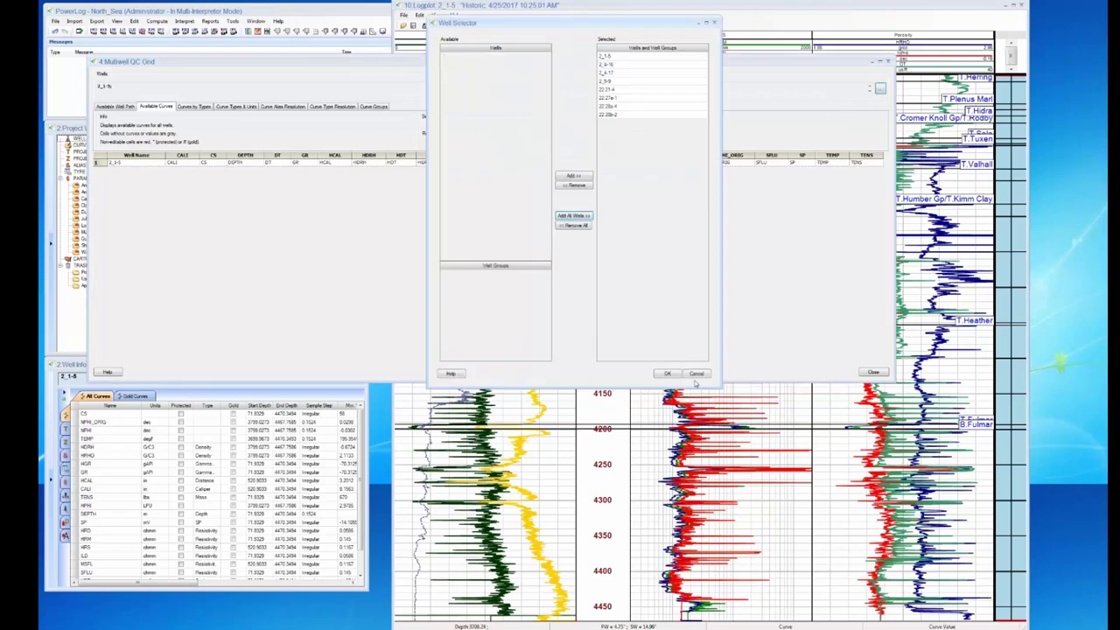
{"action": "left_click", "coordinate": [667, 373]}
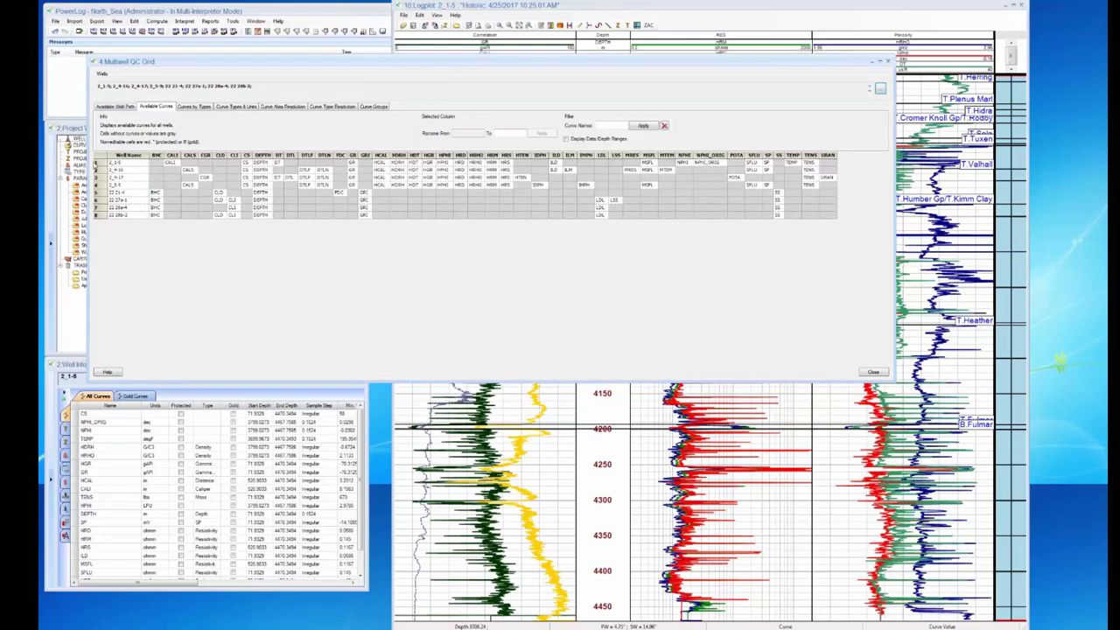
{"action": "left_click", "coordinate": [96, 164]}
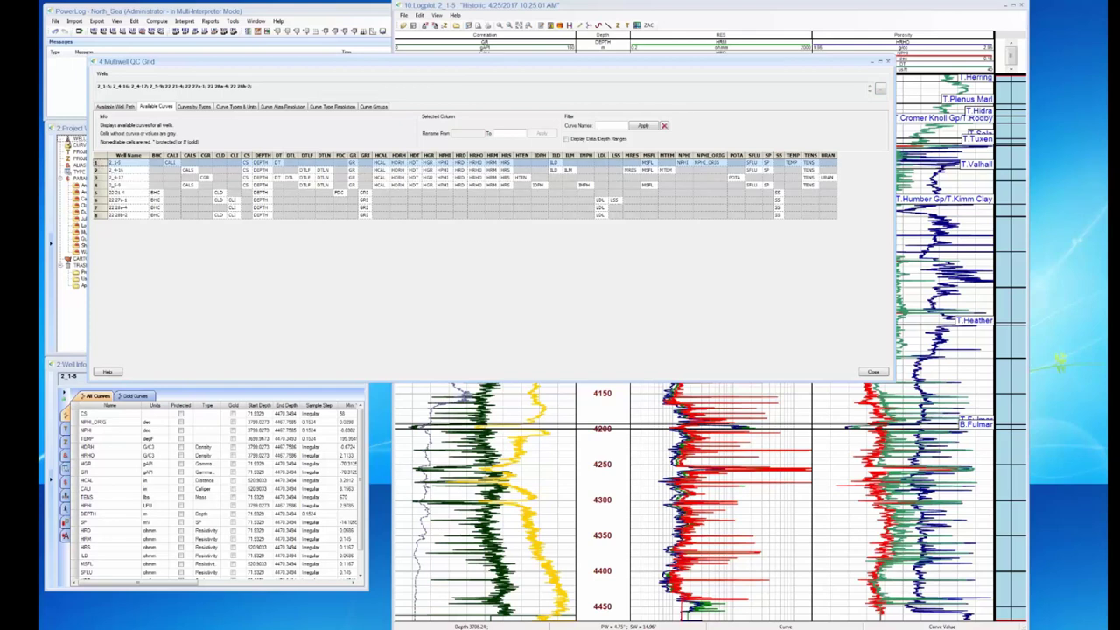
{"action": "left_click", "coordinate": [887, 63]}
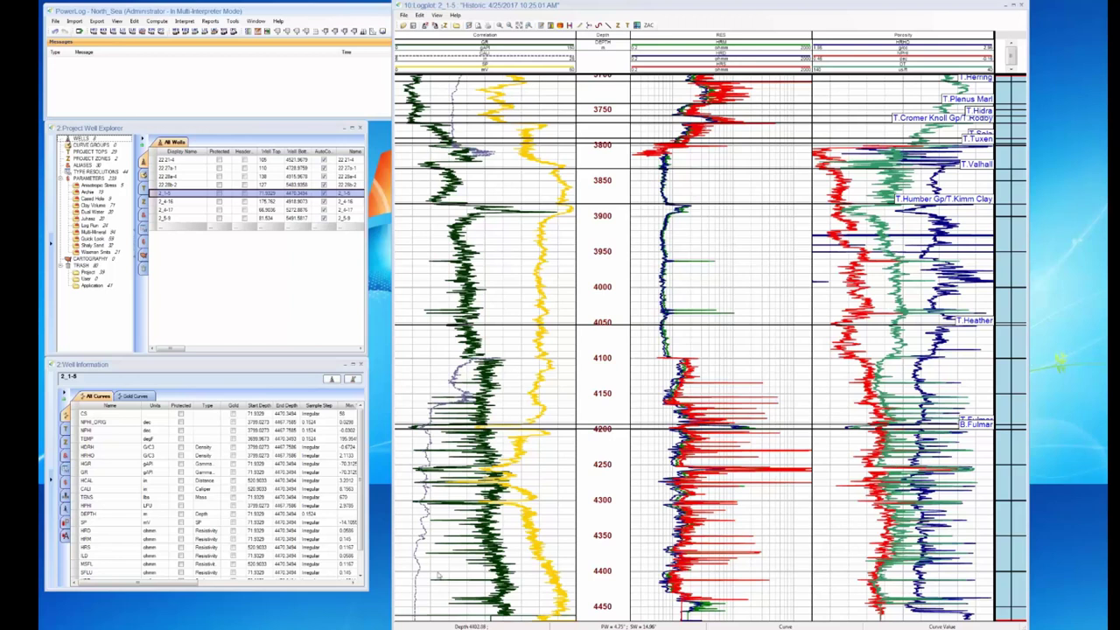
Select the TEMP curve in the well's curve list, then bring up the View menu's plot options.
{"action": "scroll", "coordinate": [360, 528], "scroll_direction": "down", "scroll_amount": 1}
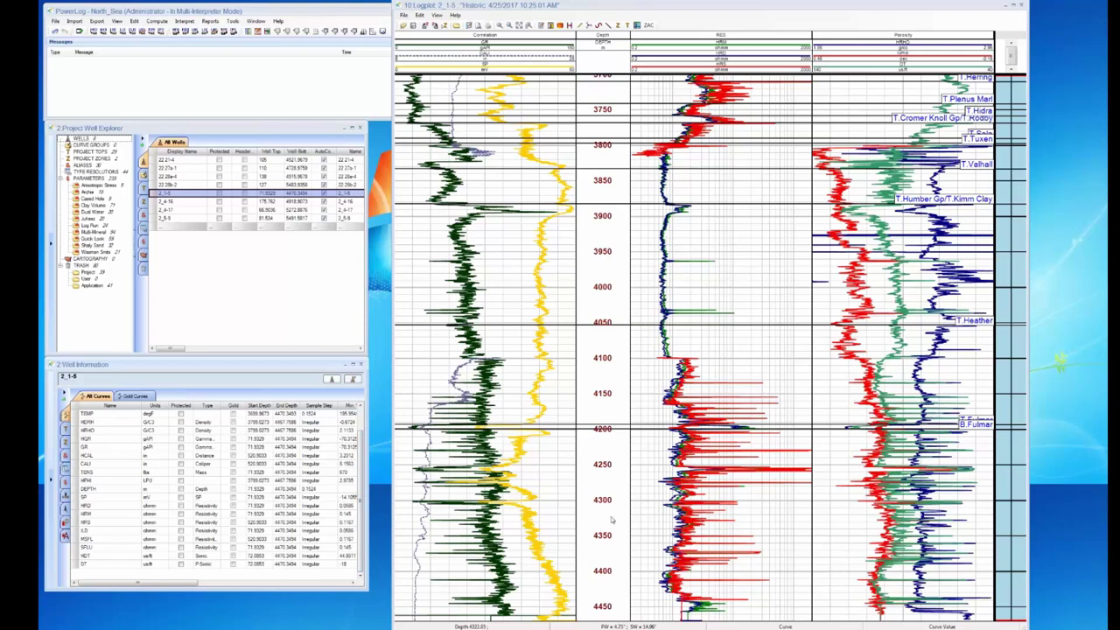
{"action": "left_click", "coordinate": [90, 415]}
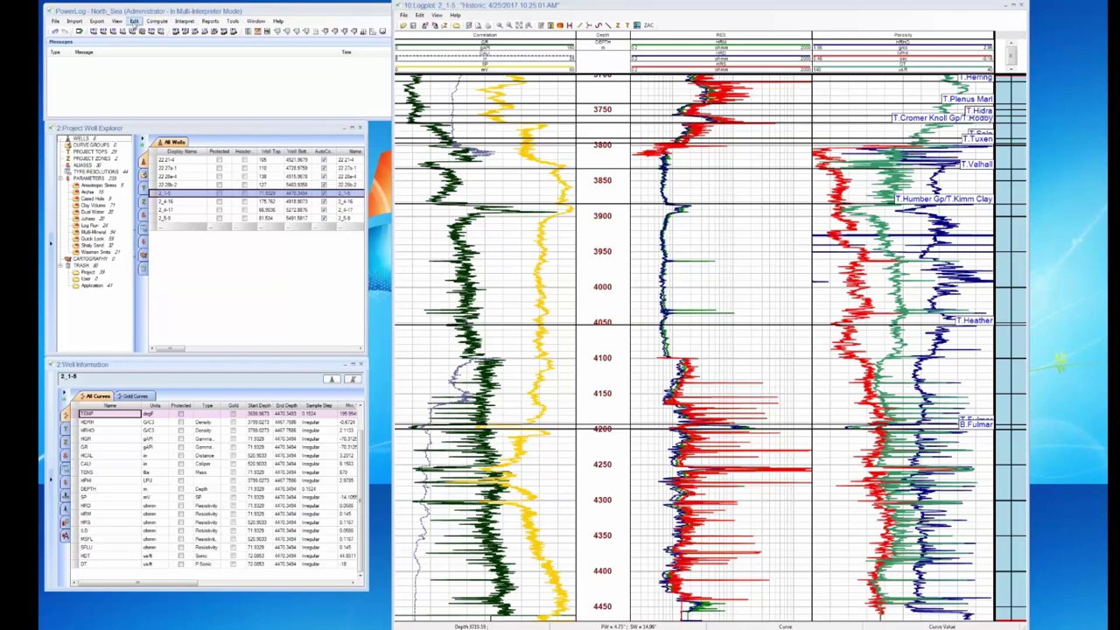
{"action": "left_click", "coordinate": [117, 22]}
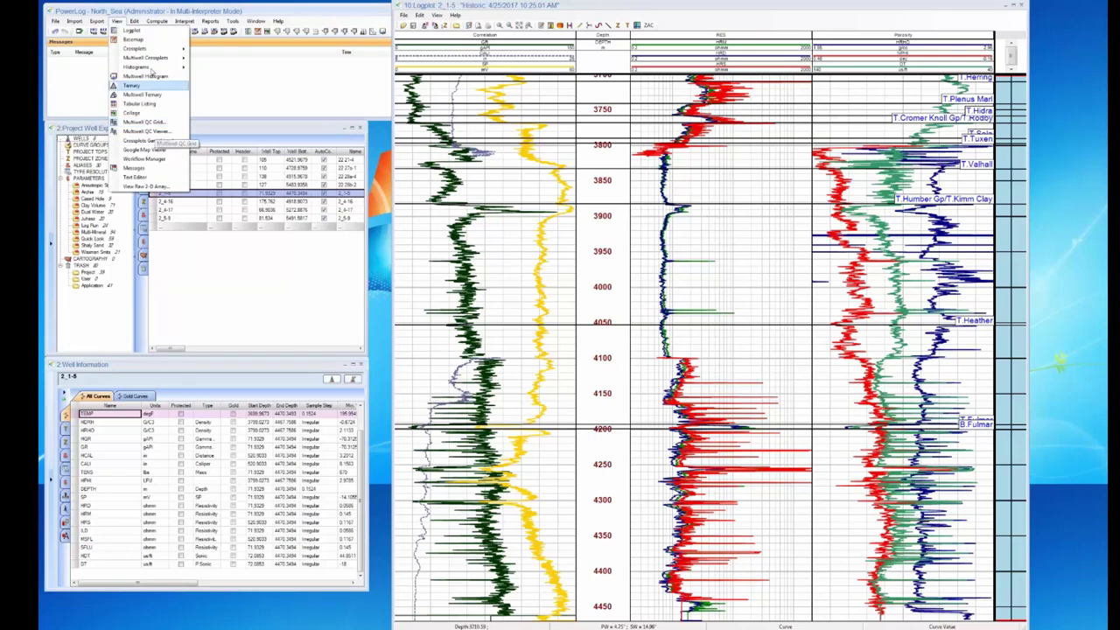
Open the Neutron-Density crossplot, enlarge it, and move it clear of the log tracks.
{"action": "mouse_move", "coordinate": [145, 48]}
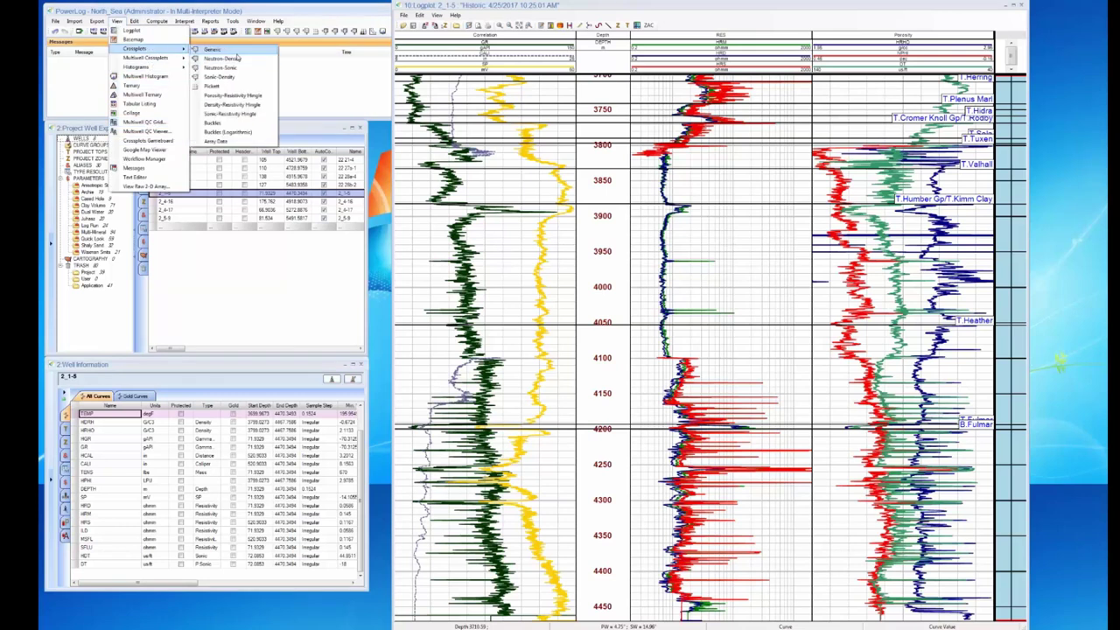
{"action": "left_click", "coordinate": [235, 59]}
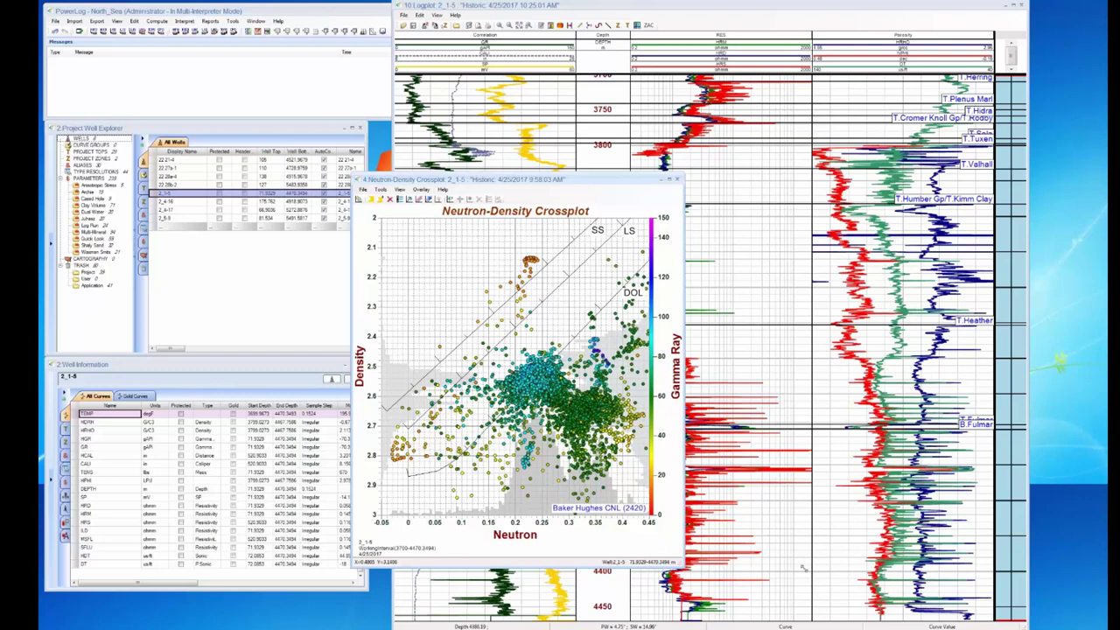
{"action": "left_click_drag", "start_coordinate": [683, 567], "coordinate": [825, 595]}
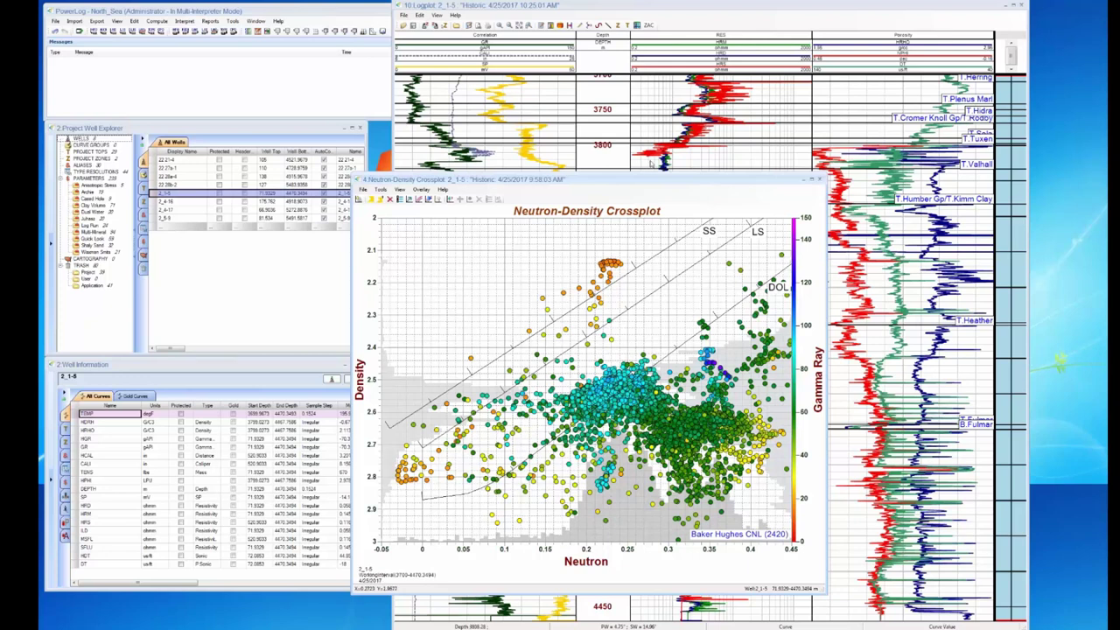
{"action": "left_click_drag", "start_coordinate": [693, 182], "coordinate": [401, 124]}
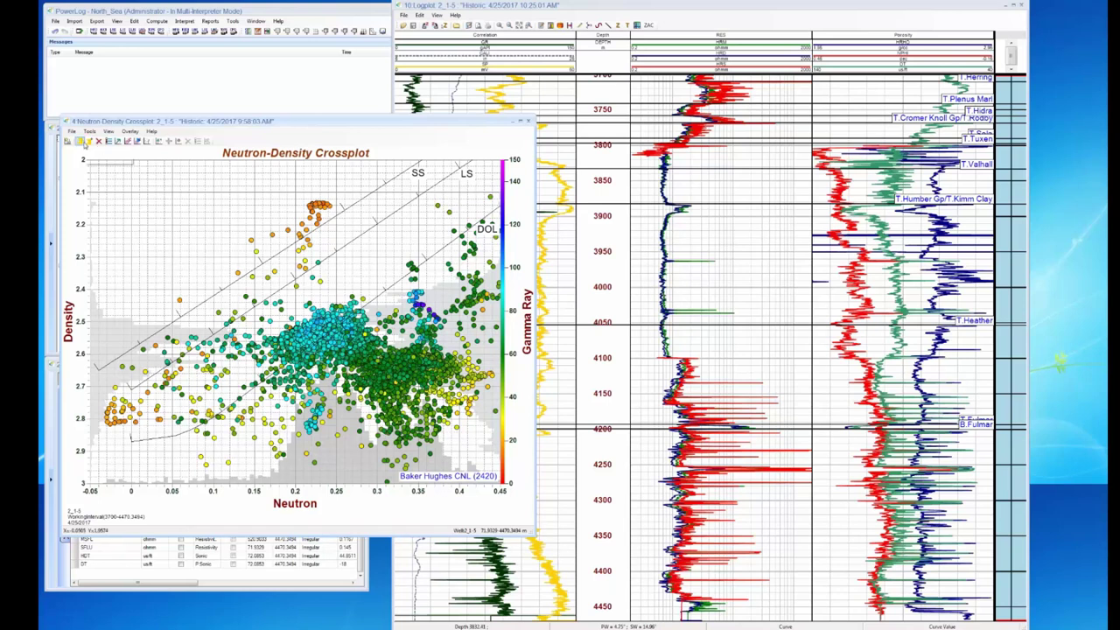
Draw a data polygon around the upper orange cluster near density 2.15.
{"action": "left_click", "coordinate": [81, 142]}
{"action": "left_click", "coordinate": [310, 191]}
{"action": "left_click", "coordinate": [281, 216]}
{"action": "left_click", "coordinate": [336, 242]}
{"action": "double_click", "coordinate": [341, 197]}
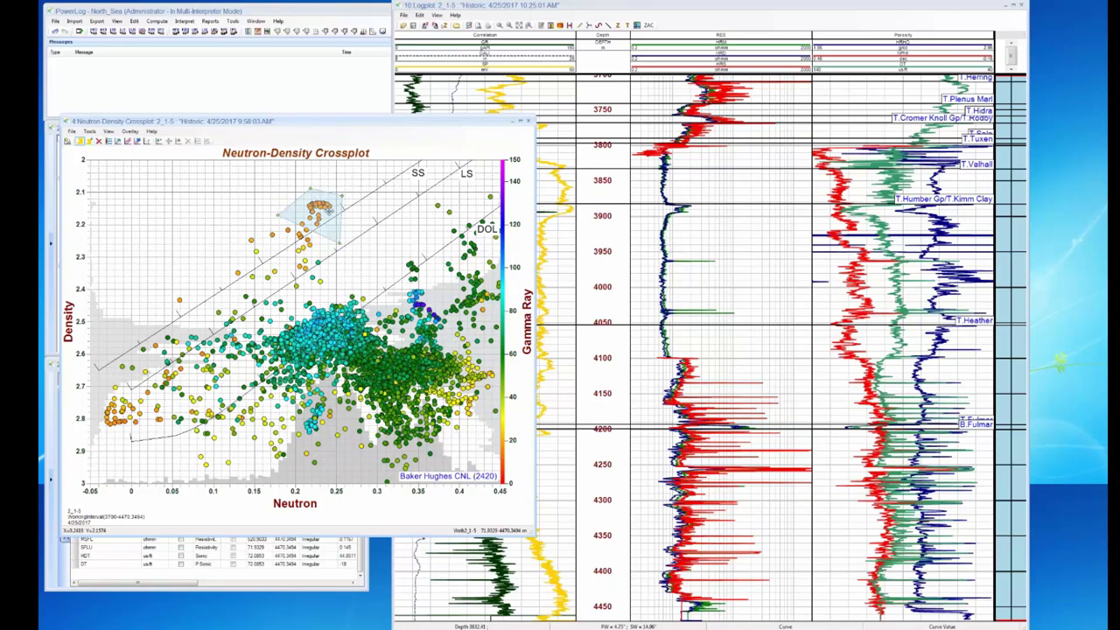
{"action": "right_click", "coordinate": [329, 213]}
{"action": "left_click", "coordinate": [360, 274]}
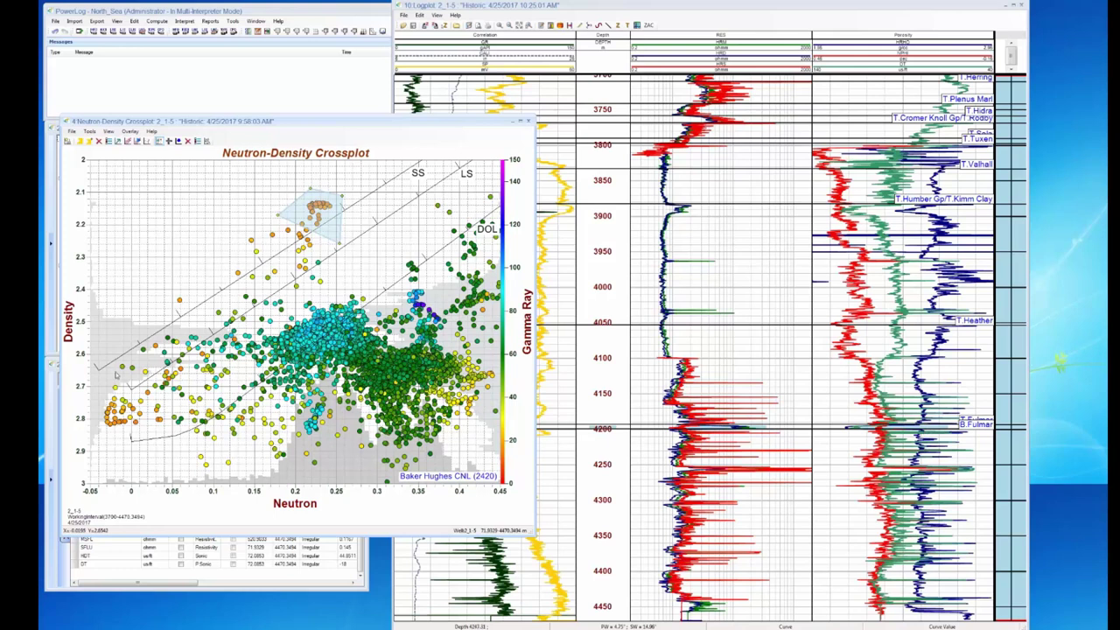
Outline the lower-left orange cluster and send its samples to Sample Highlighting on the logplot.
{"action": "left_click", "coordinate": [80, 141]}
{"action": "left_click", "coordinate": [116, 382]}
{"action": "left_click", "coordinate": [93, 411]}
{"action": "left_click", "coordinate": [107, 459]}
{"action": "left_click", "coordinate": [156, 409]}
{"action": "left_click", "coordinate": [116, 383]}
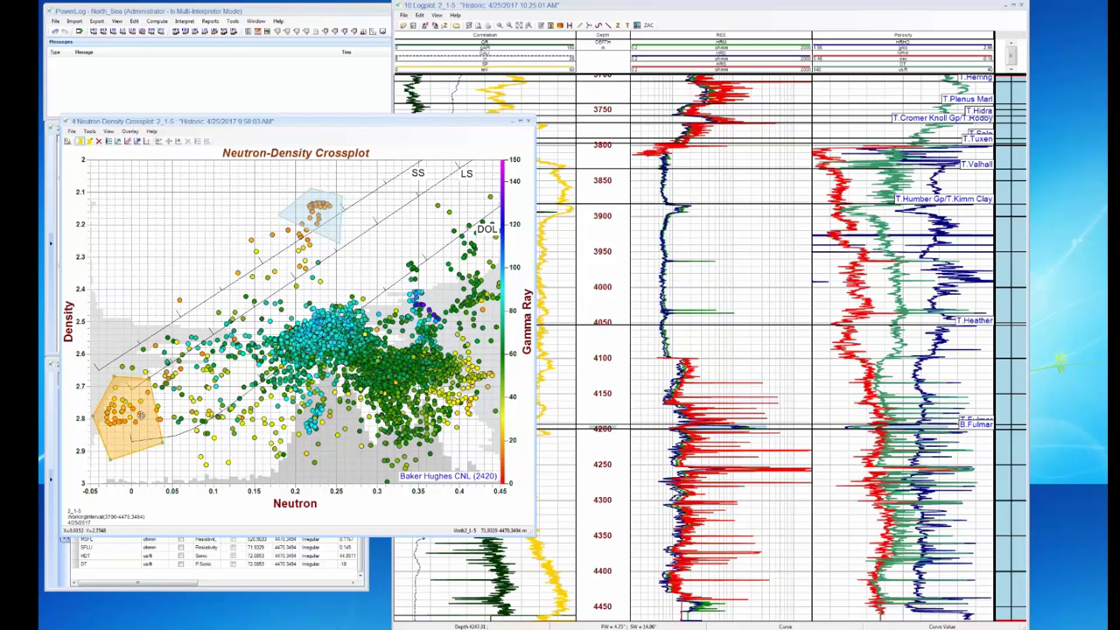
{"action": "right_click", "coordinate": [140, 416]}
{"action": "left_click", "coordinate": [184, 466]}
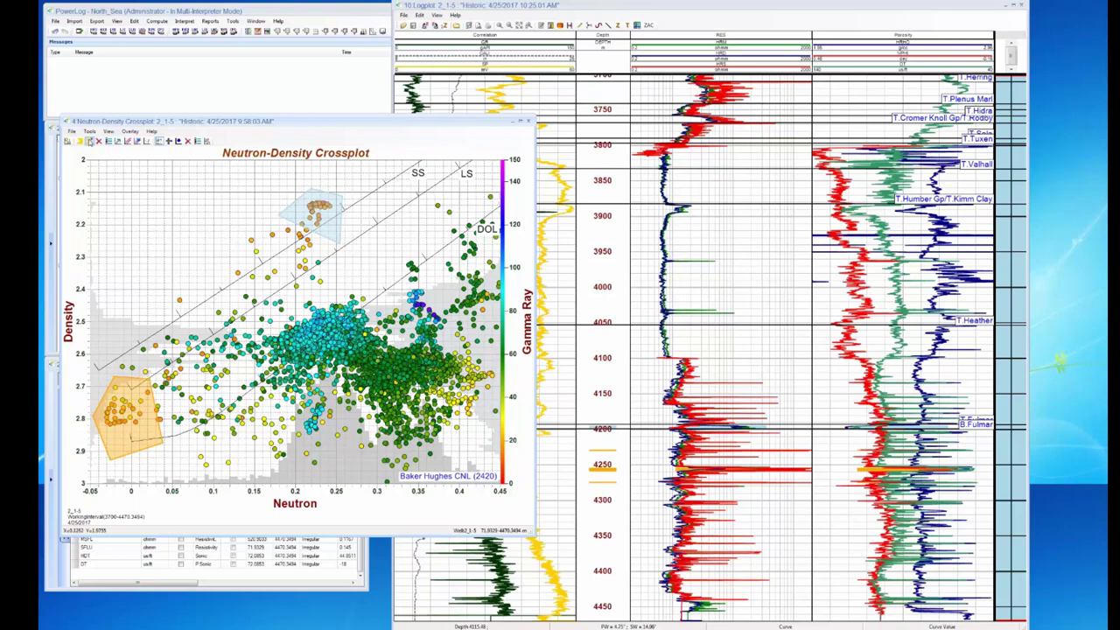
Draw a data polygon around the large green cluster and bring up its options.
{"action": "left_click", "coordinate": [81, 141]}
{"action": "left_click", "coordinate": [326, 410]}
{"action": "left_click", "coordinate": [389, 332]}
{"action": "left_click", "coordinate": [384, 455]}
{"action": "left_click", "coordinate": [458, 460]}
{"action": "double_click", "coordinate": [464, 337]}
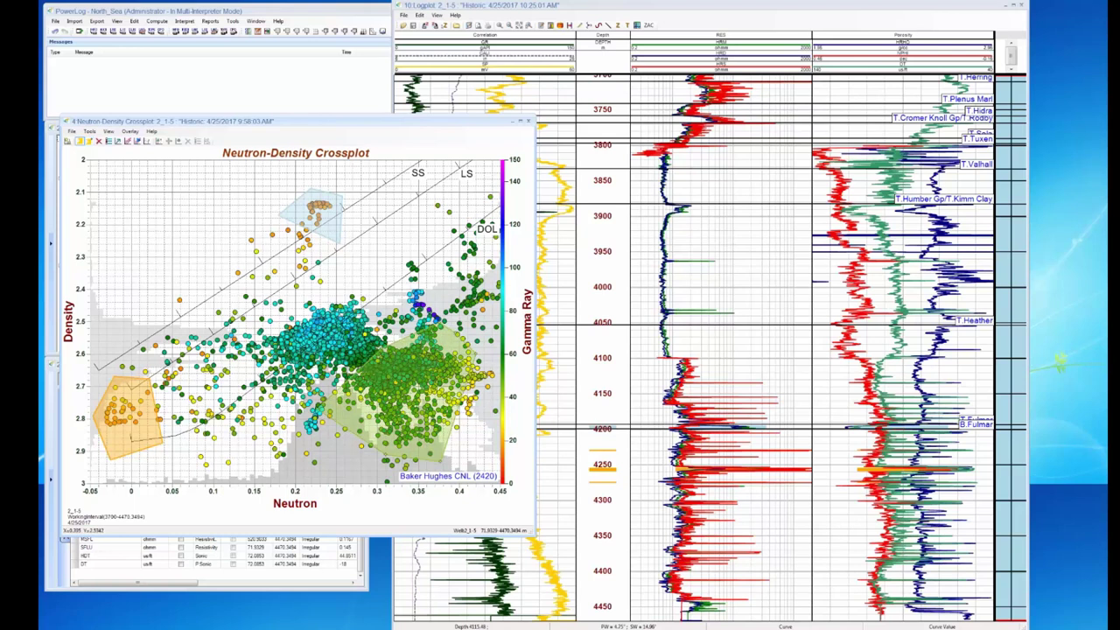
{"action": "right_click", "coordinate": [434, 363]}
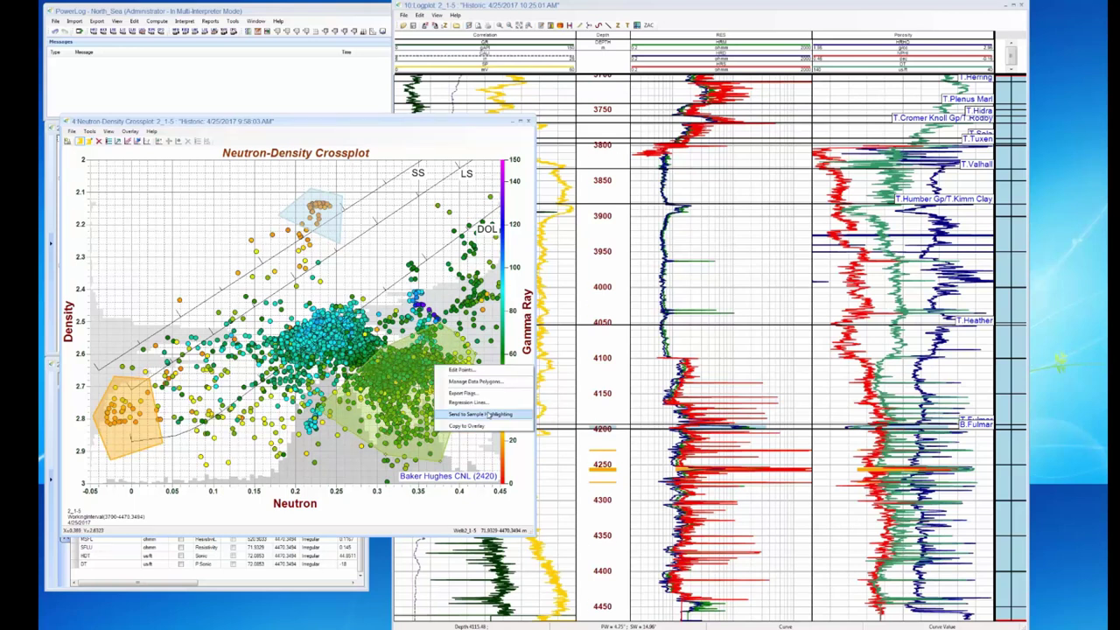
Highlight the green polygon's samples on the logplot, then delete the orange, green and blue polygons.
{"action": "left_click", "coordinate": [482, 414]}
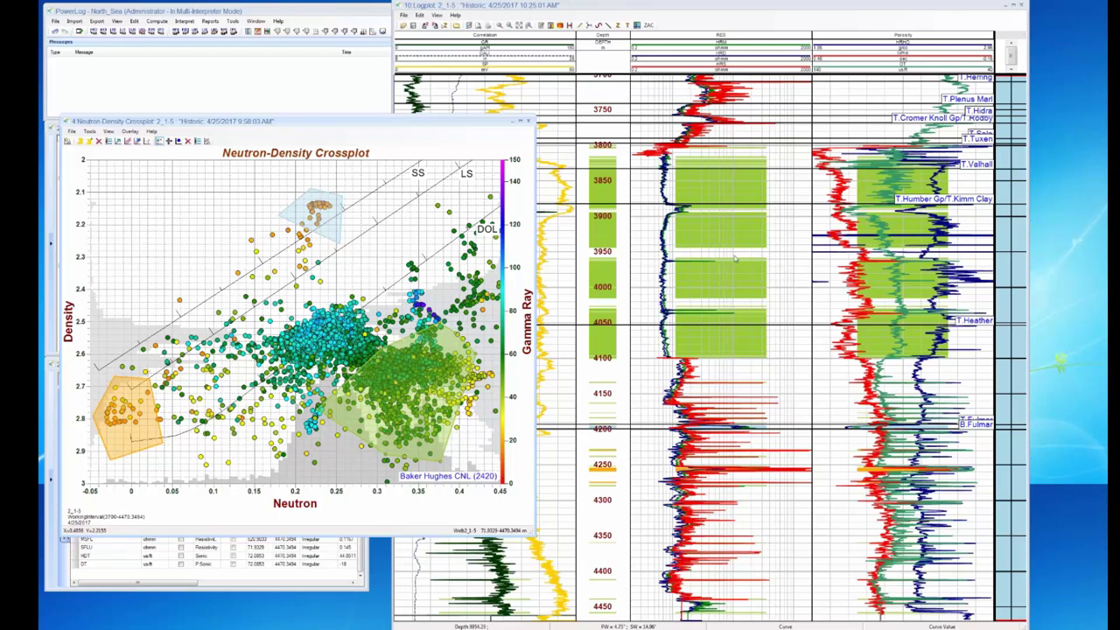
{"action": "left_click", "coordinate": [78, 141]}
{"action": "left_click", "coordinate": [135, 404]}
{"action": "left_click", "coordinate": [402, 393]}
{"action": "left_click", "coordinate": [312, 204]}
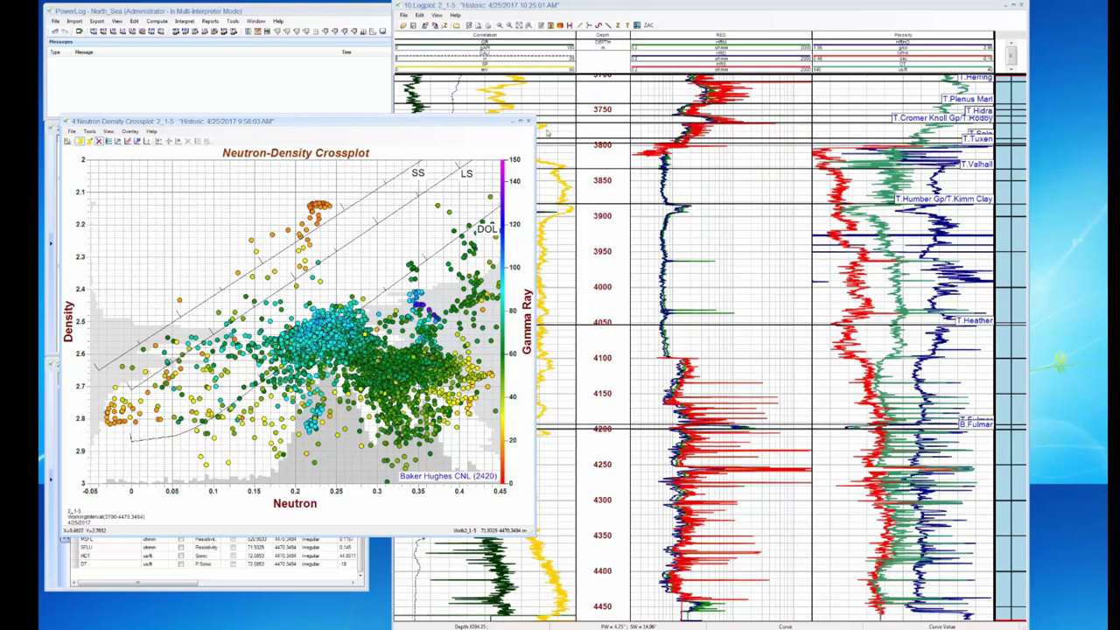
Close the Neutron-Density crossplot and open a Generic Gamma Ray histogram, moved right over the logplot.
{"action": "left_click", "coordinate": [527, 125]}
{"action": "left_click", "coordinate": [528, 125]}
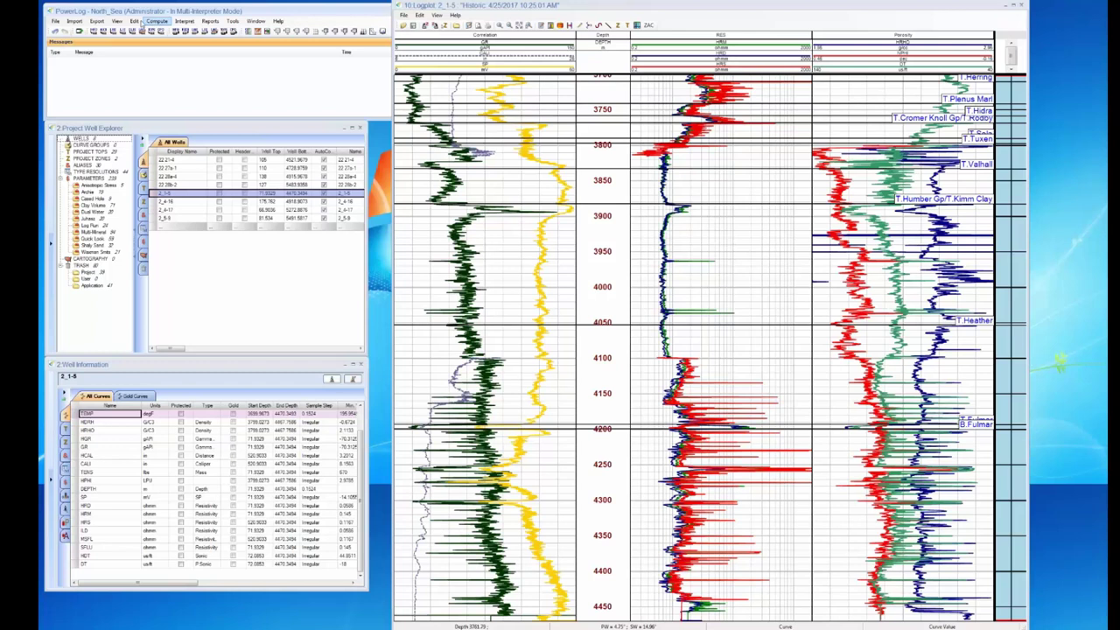
{"action": "left_click", "coordinate": [116, 21]}
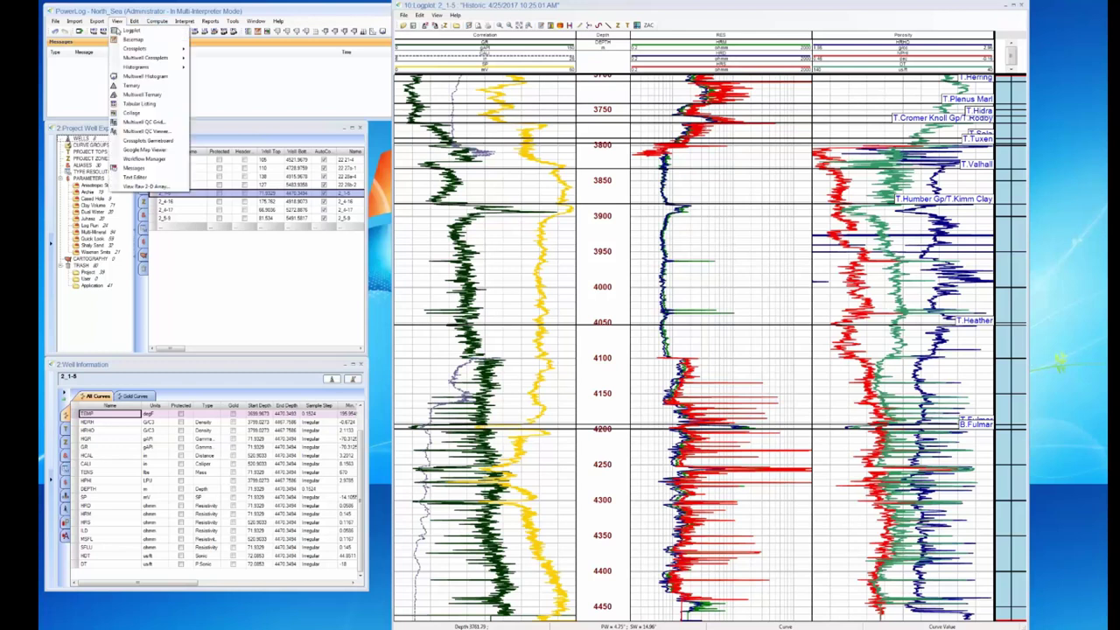
{"action": "mouse_move", "coordinate": [142, 49]}
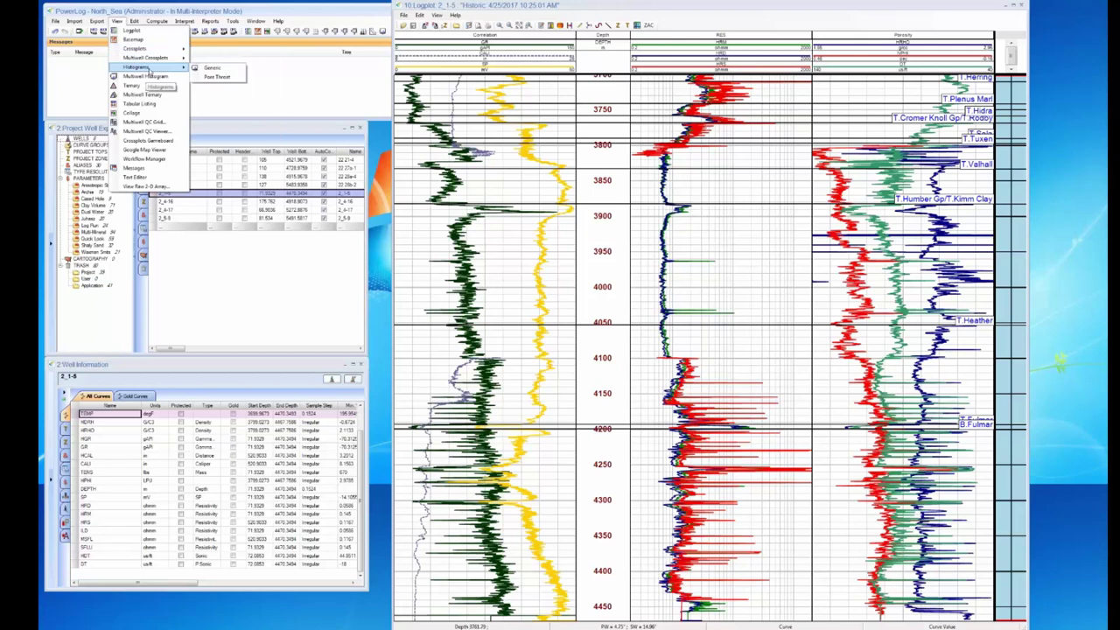
{"action": "left_click", "coordinate": [211, 68]}
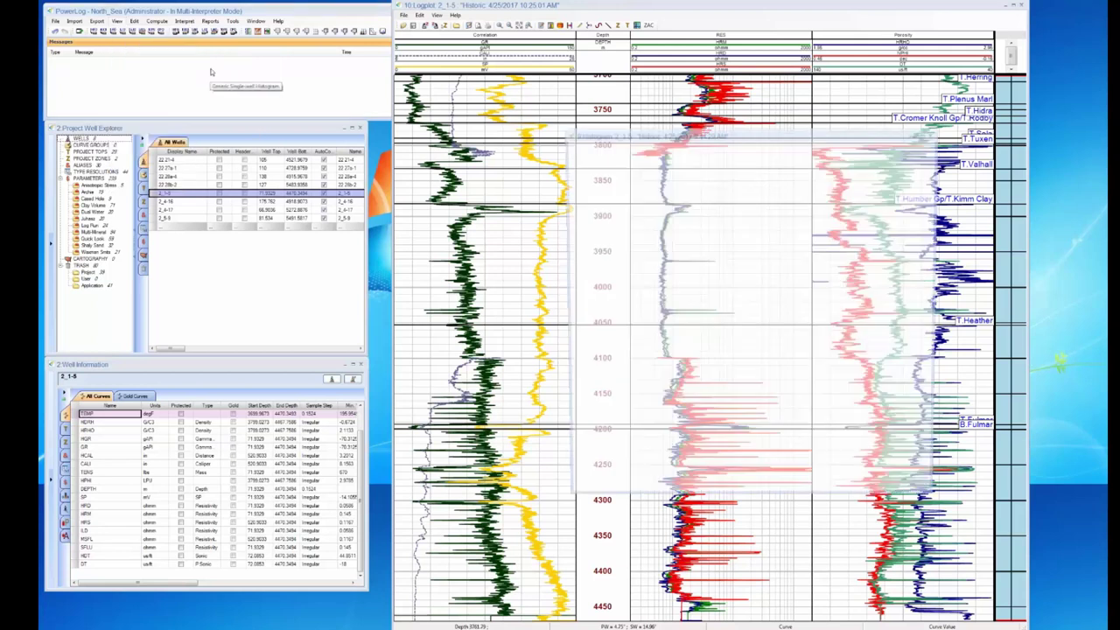
{"action": "left_click_drag", "start_coordinate": [772, 129], "coordinate": [848, 131]}
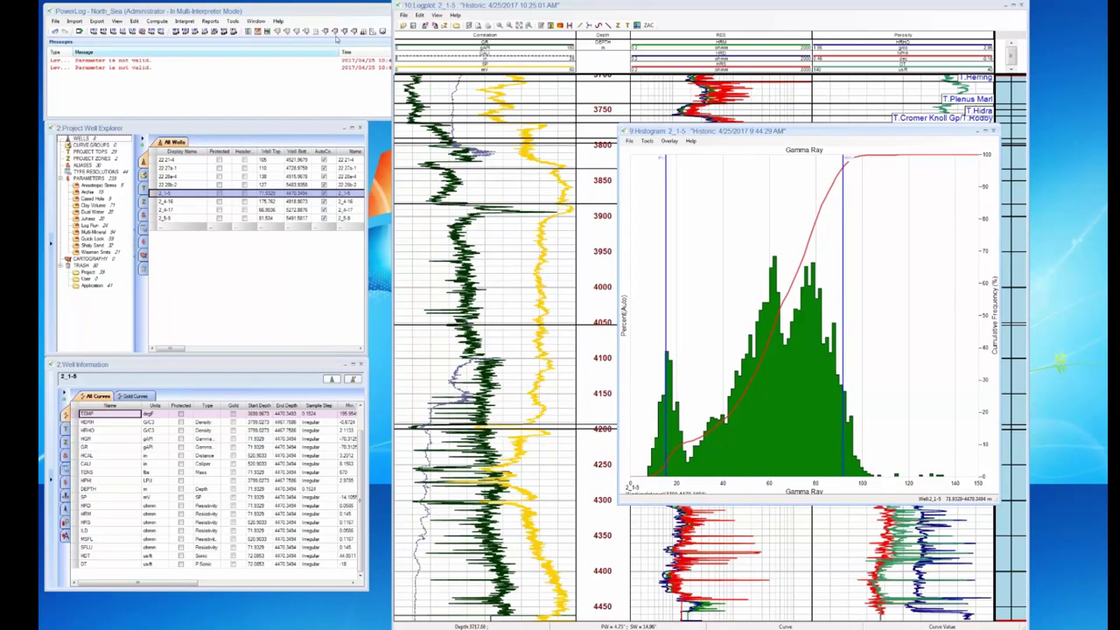
Start a Clay Volume calculation and clear its existing GR clean and clay values.
{"action": "left_click", "coordinate": [194, 22]}
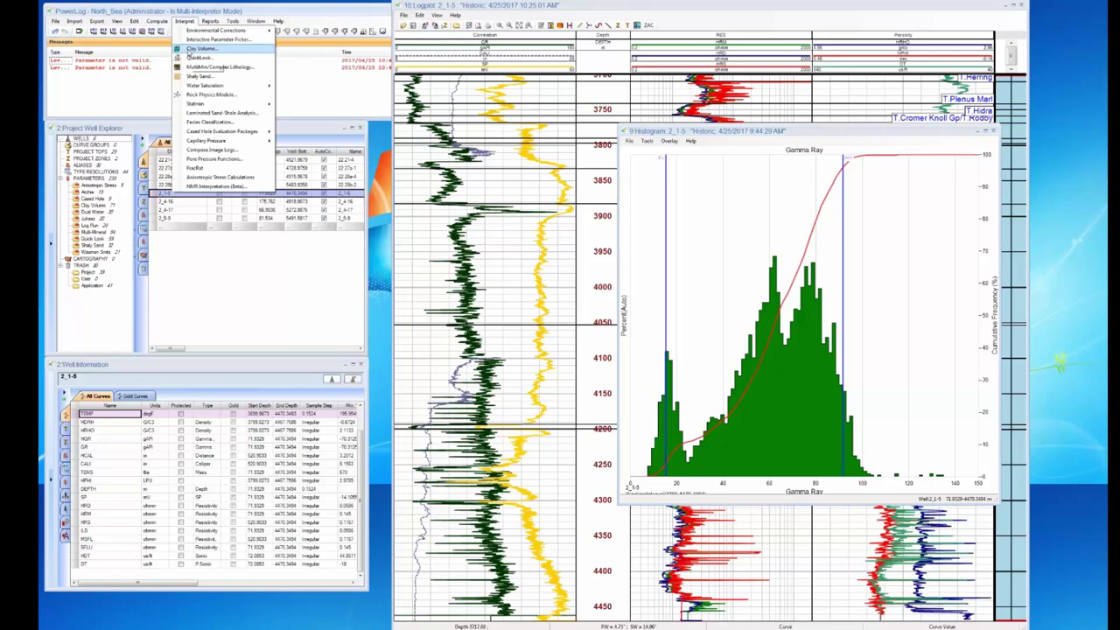
{"action": "left_click", "coordinate": [188, 49]}
{"action": "left_click_drag", "start_coordinate": [358, 151], "coordinate": [271, 200]}
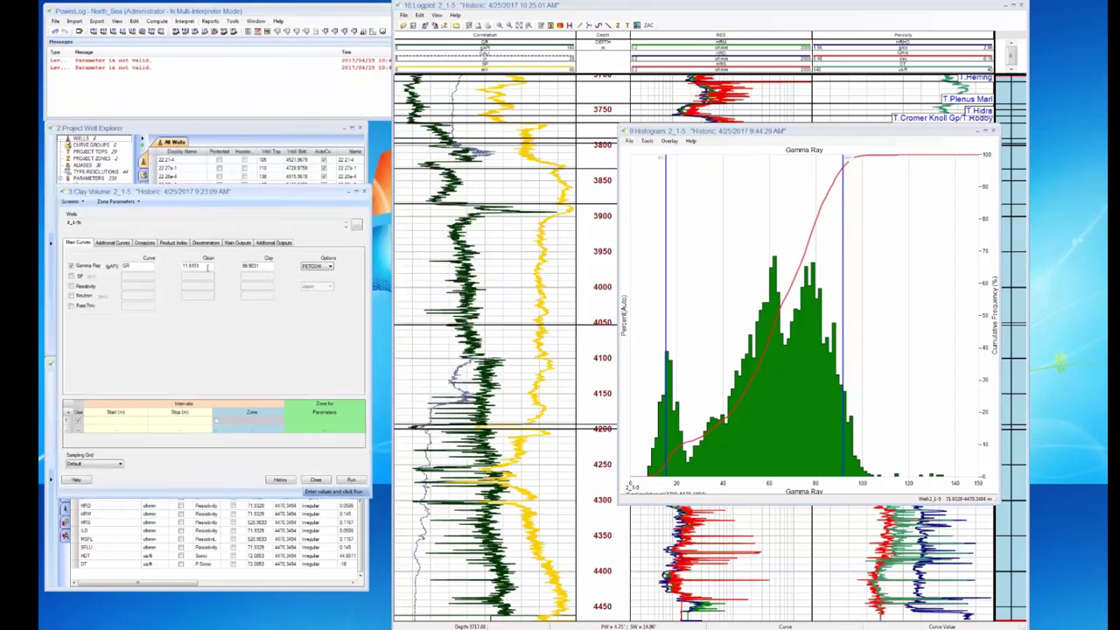
{"action": "left_click_drag", "start_coordinate": [206, 267], "coordinate": [176, 265]}
{"action": "key", "text": "BackSpace"}
{"action": "left_click_drag", "start_coordinate": [259, 265], "coordinate": [242, 265]}
{"action": "key", "text": "BackSpace"}
{"action": "left_click", "coordinate": [188, 267]}
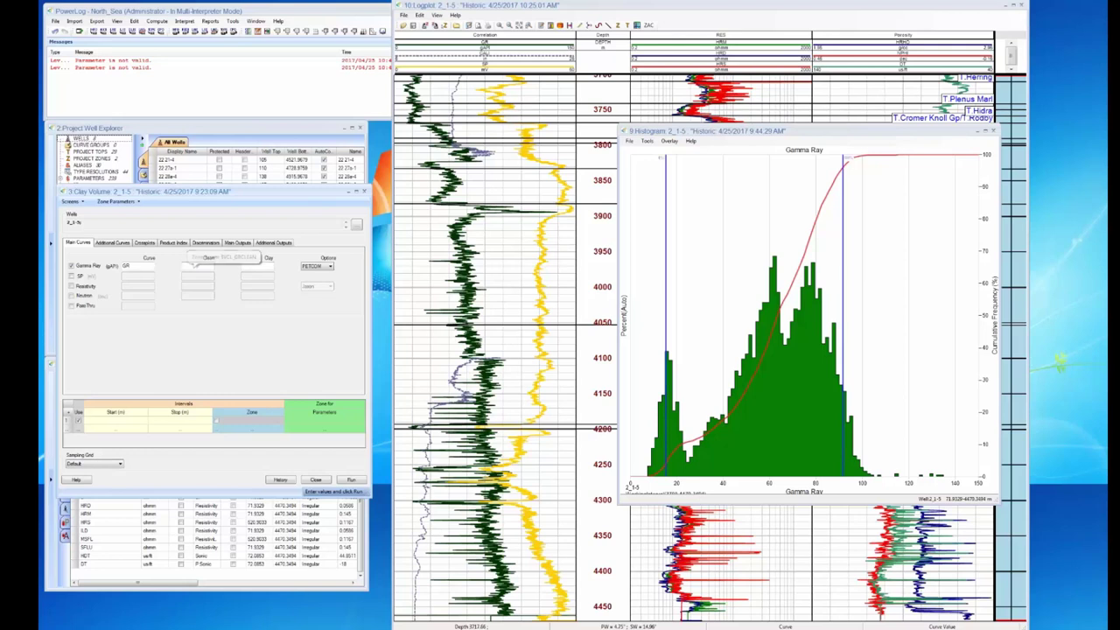
Pick GR clean 9.0036 and clay 91.8367 directly from the histogram.
{"action": "right_click", "coordinate": [691, 311]}
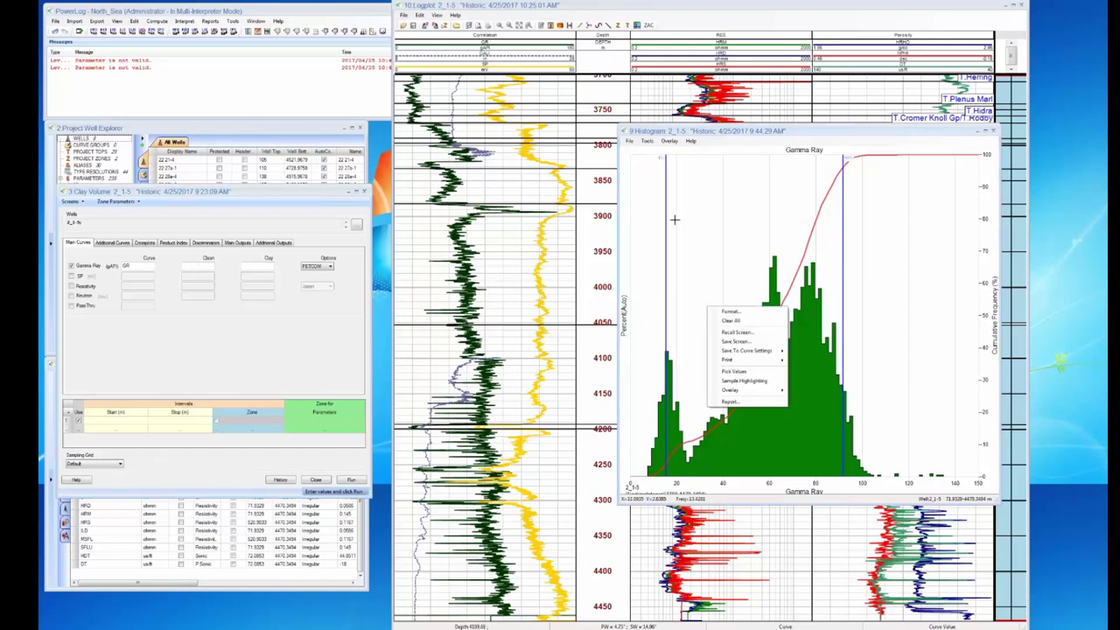
{"action": "left_click", "coordinate": [629, 142]}
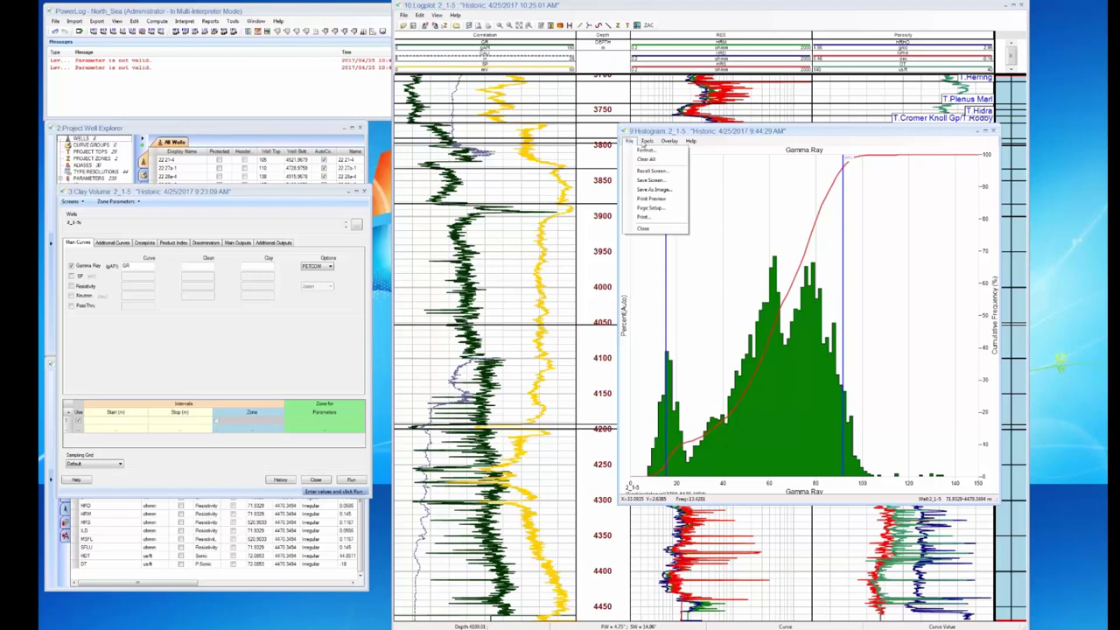
{"action": "left_click", "coordinate": [659, 160]}
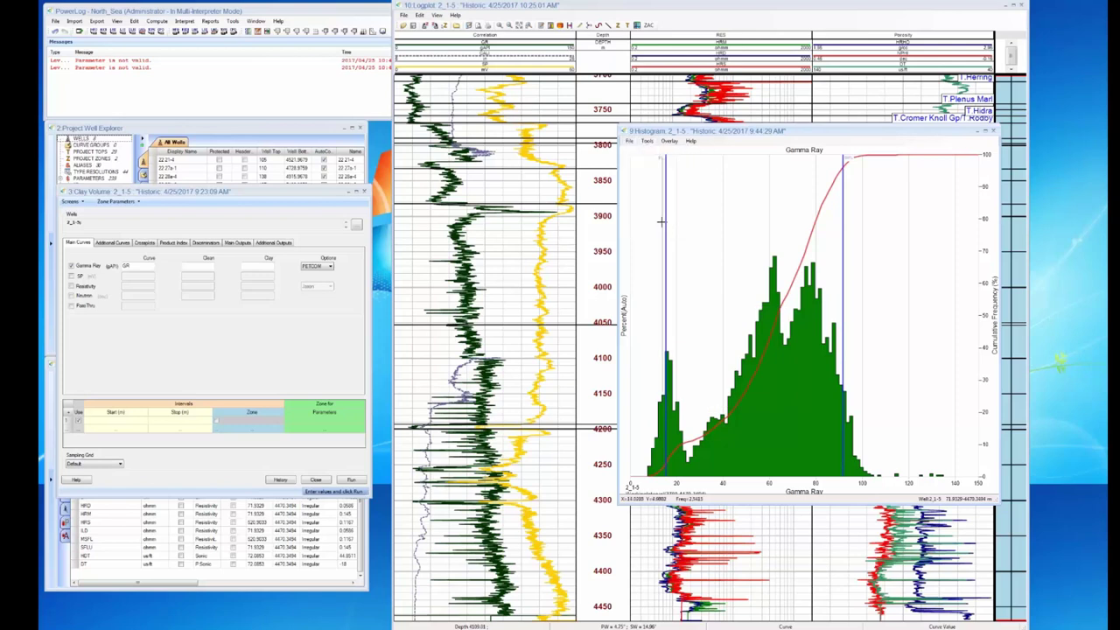
{"action": "left_click", "coordinate": [650, 435]}
{"action": "left_click", "coordinate": [848, 376]}
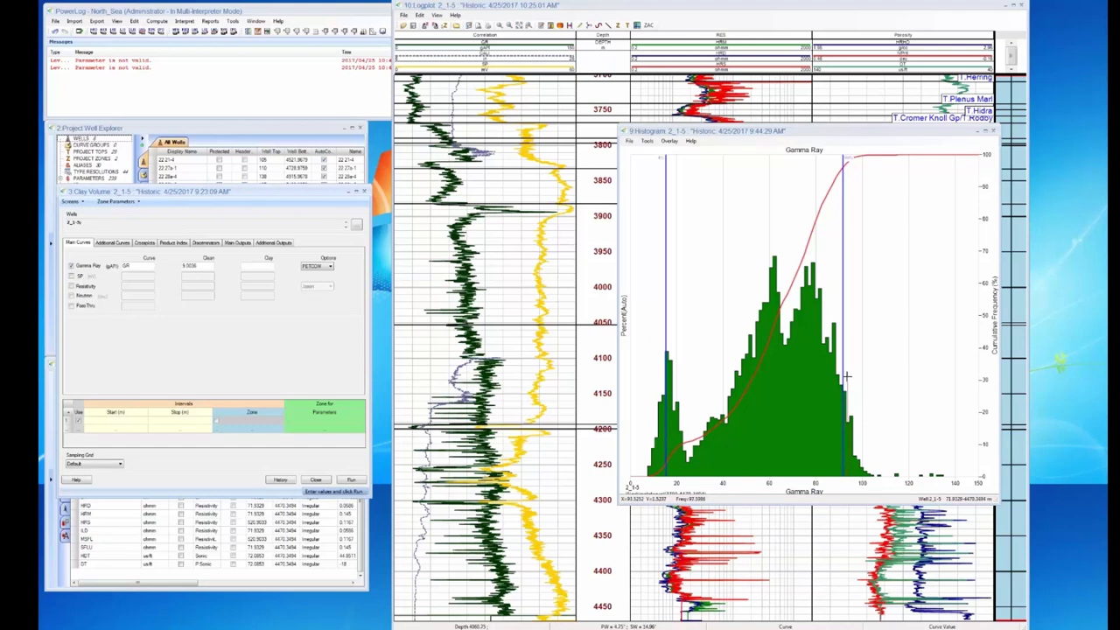
{"action": "left_click", "coordinate": [842, 378]}
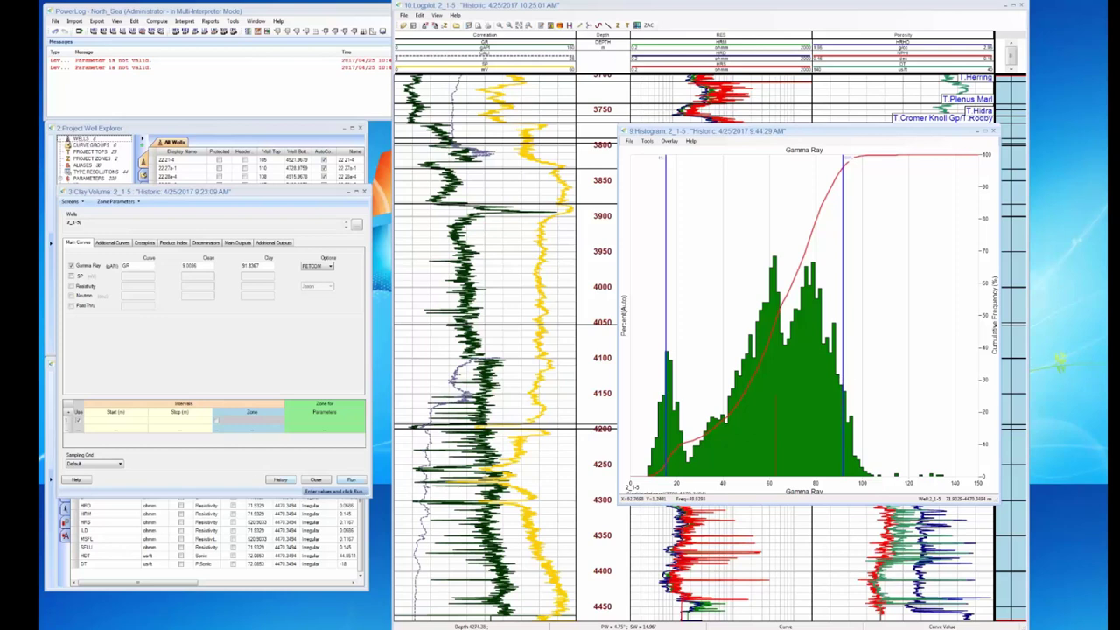
Run the clay volume calculation, add VCL to the Correlation track, and zoom to 4100–4350 m.
{"action": "left_click", "coordinate": [351, 479]}
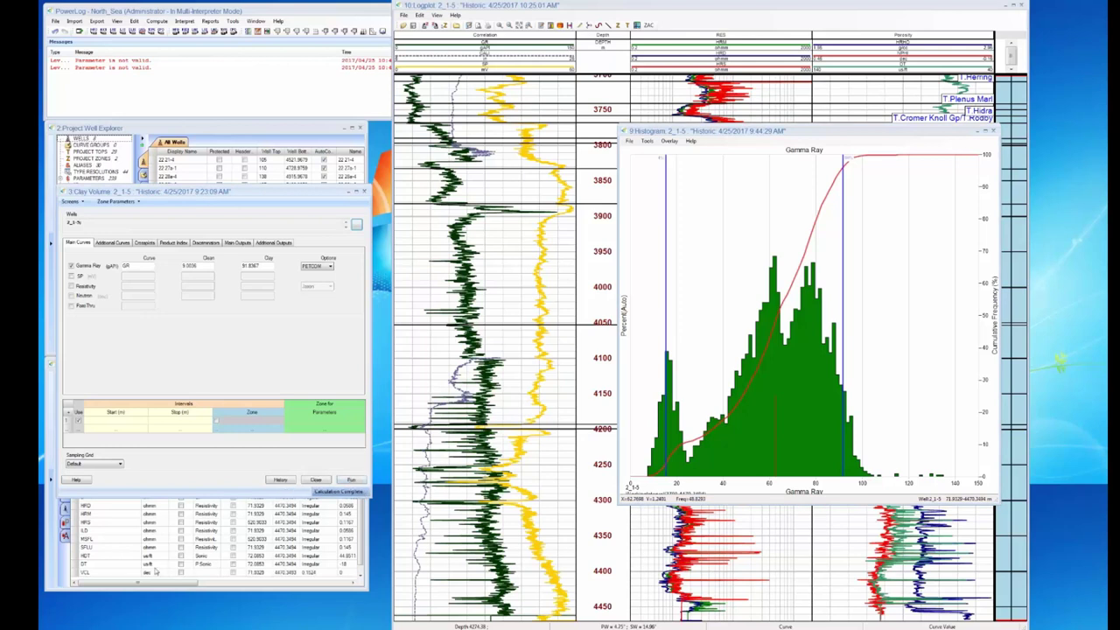
{"action": "left_click", "coordinate": [105, 573]}
{"action": "left_click_drag", "start_coordinate": [105, 574], "coordinate": [518, 308]}
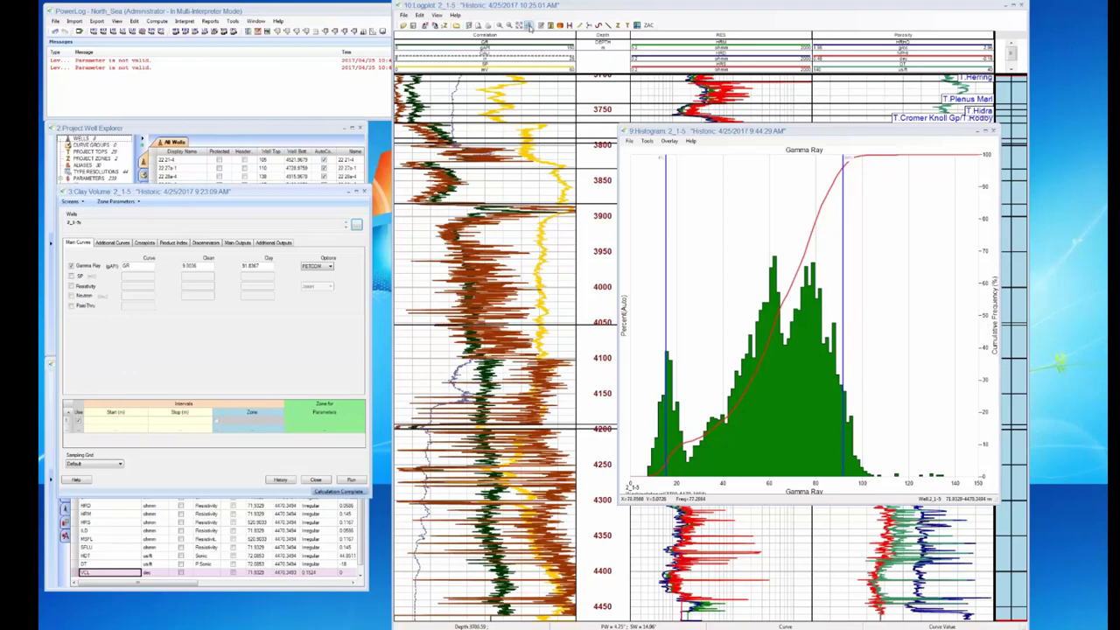
{"action": "left_click", "coordinate": [528, 25]}
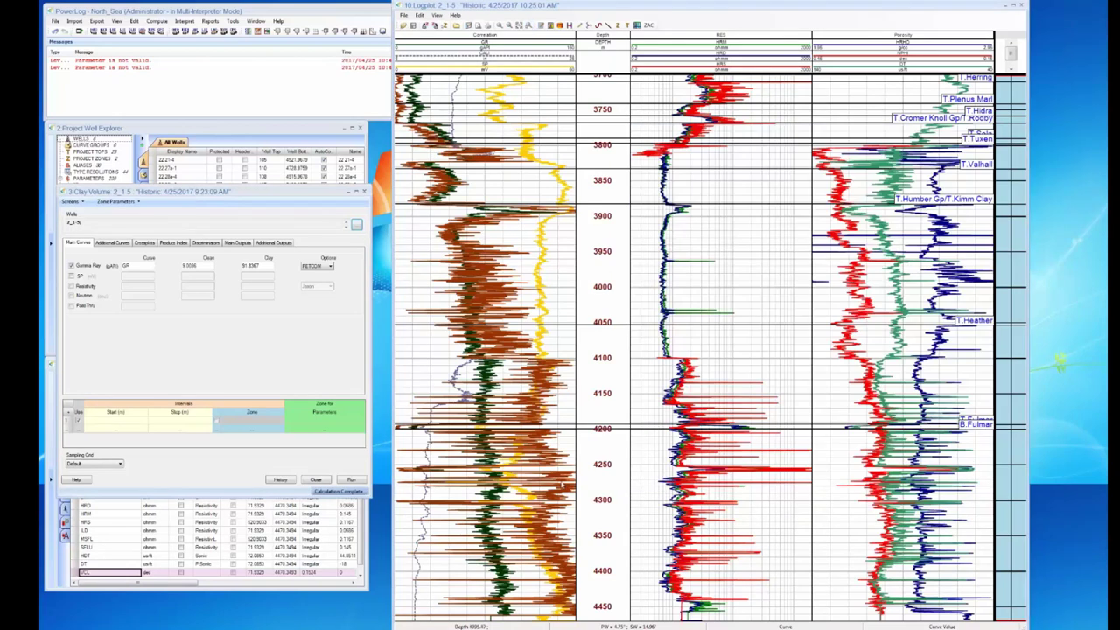
{"action": "left_click_drag", "start_coordinate": [571, 532], "coordinate": [560, 536]}
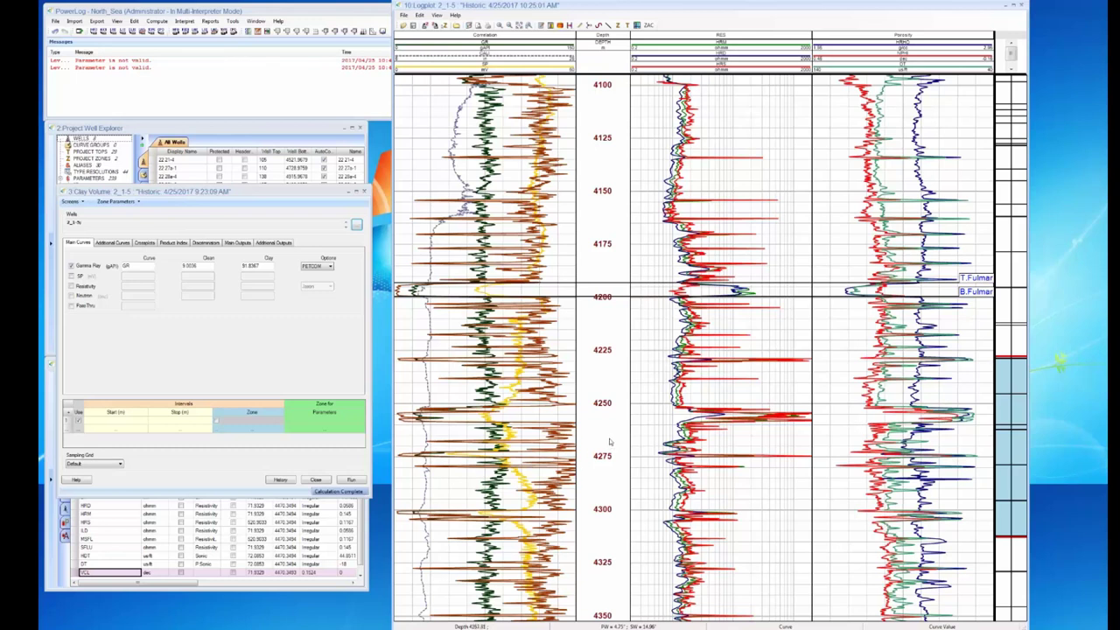
Recompute VCL with the Linear transform, then with Larionov Tert.
{"action": "left_click", "coordinate": [330, 266]}
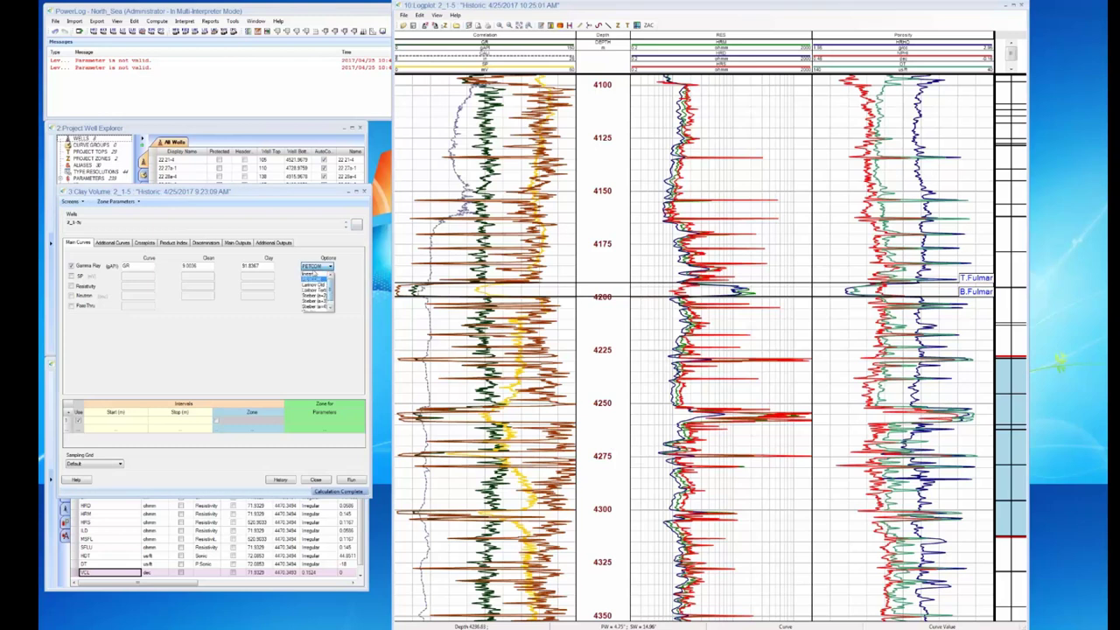
{"action": "left_click", "coordinate": [314, 275]}
{"action": "left_click", "coordinate": [351, 479]}
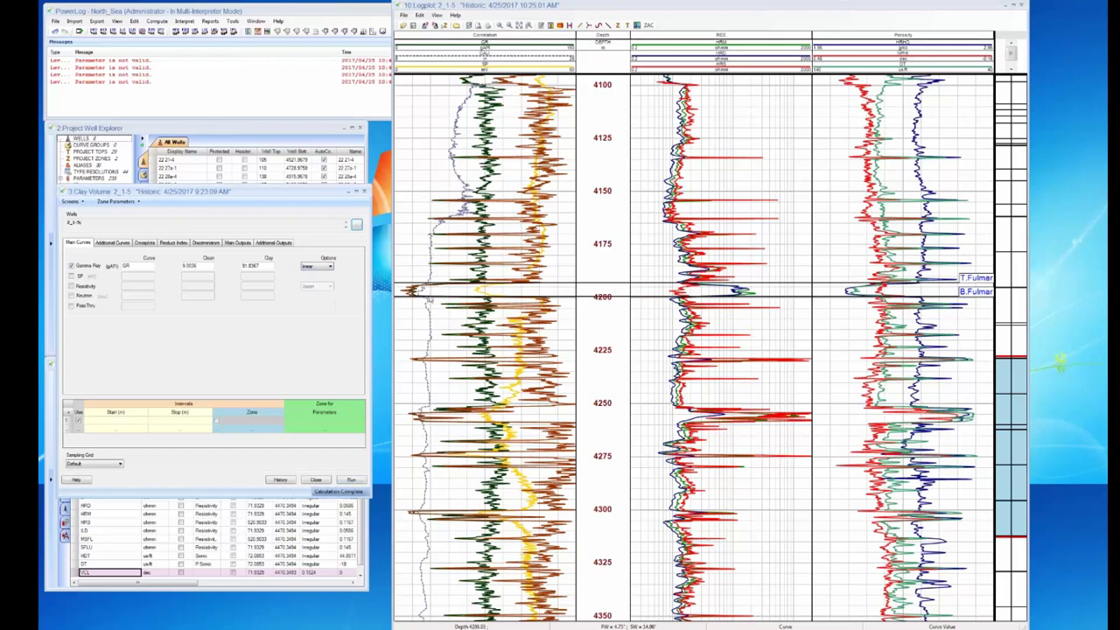
{"action": "left_click", "coordinate": [320, 267]}
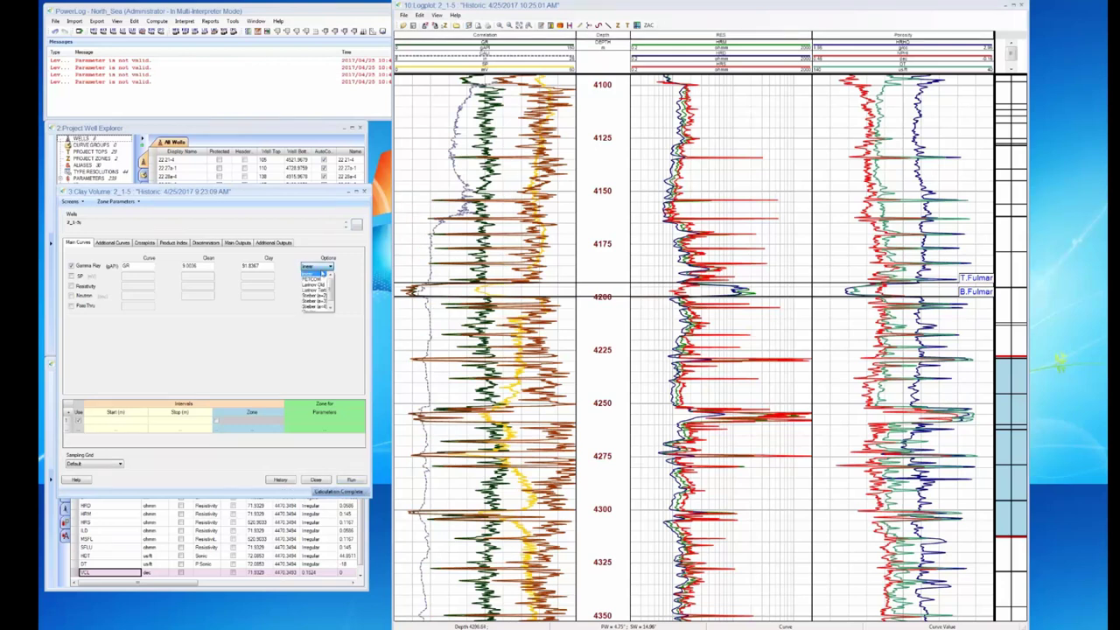
{"action": "left_click", "coordinate": [317, 290]}
{"action": "left_click", "coordinate": [351, 480]}
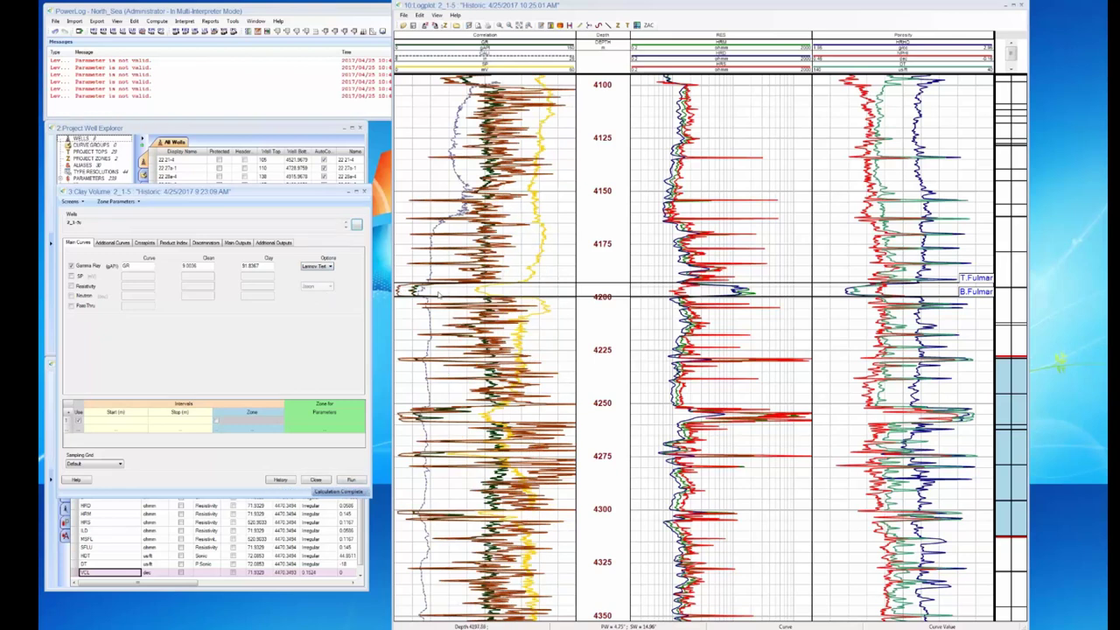
Recompute VCL with the Clavier transform, then again with PETCOM.
{"action": "left_click", "coordinate": [327, 268]}
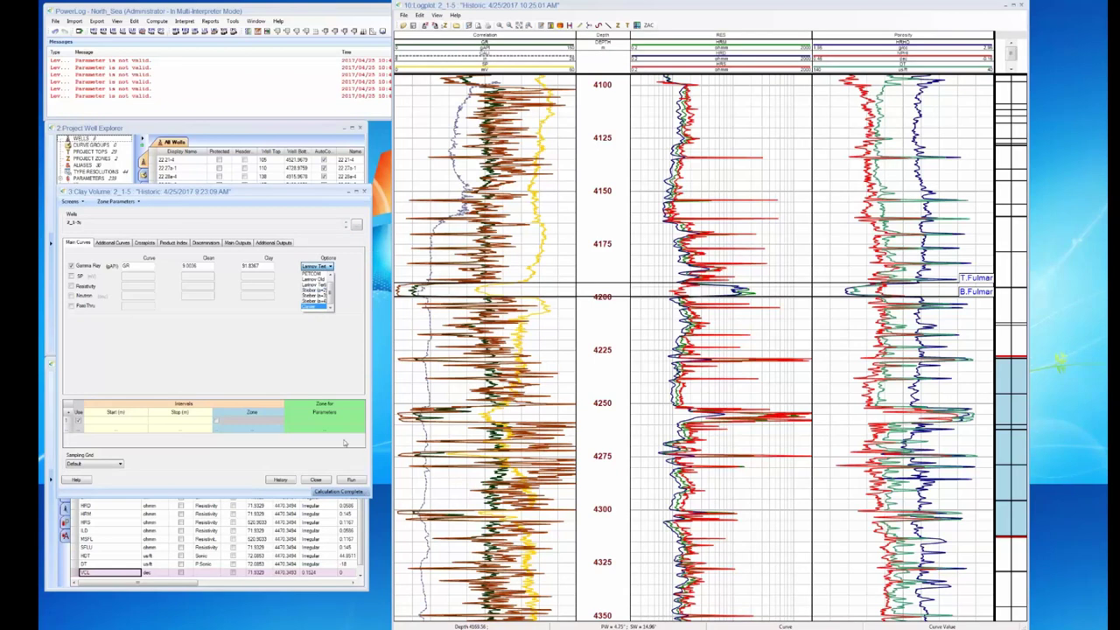
{"action": "left_click", "coordinate": [320, 307]}
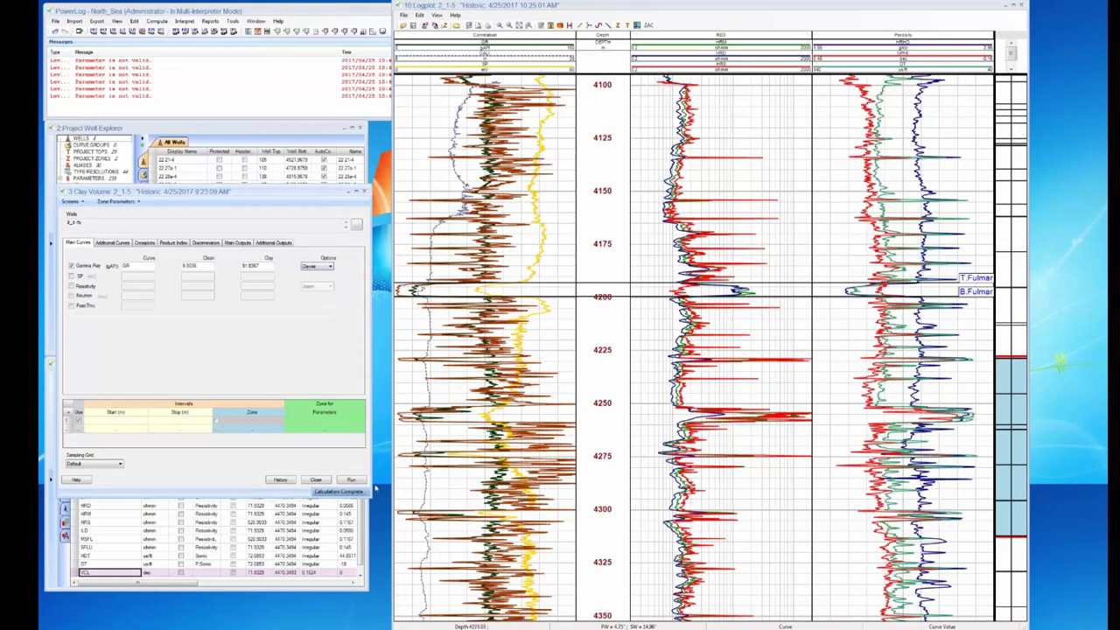
{"action": "left_click", "coordinate": [350, 480]}
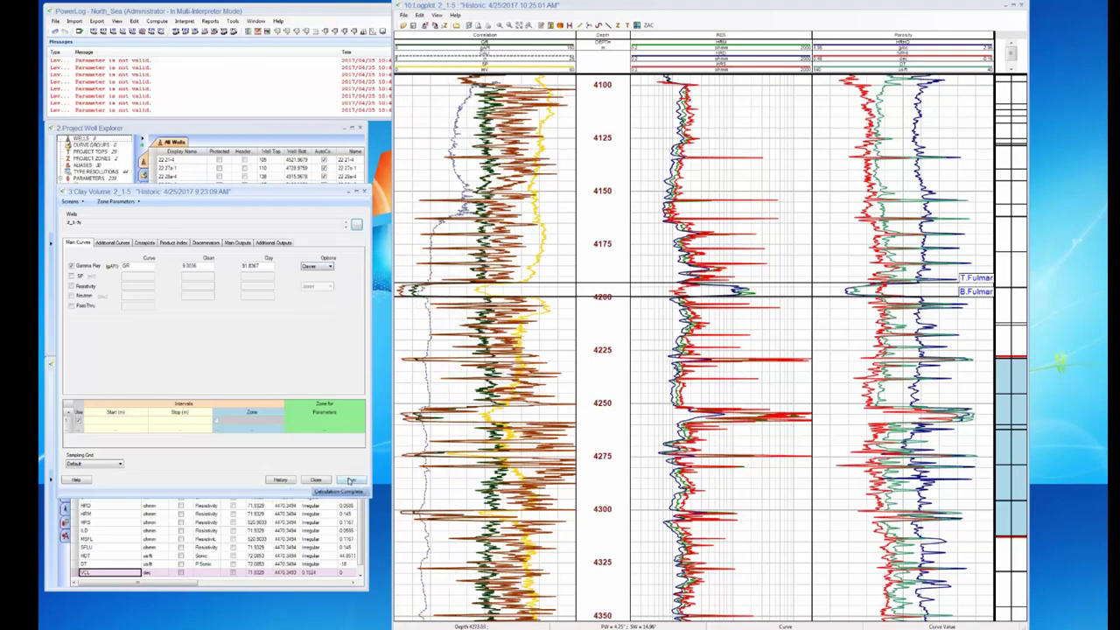
{"action": "left_click", "coordinate": [316, 267]}
{"action": "left_click", "coordinate": [313, 275]}
{"action": "left_click", "coordinate": [350, 480]}
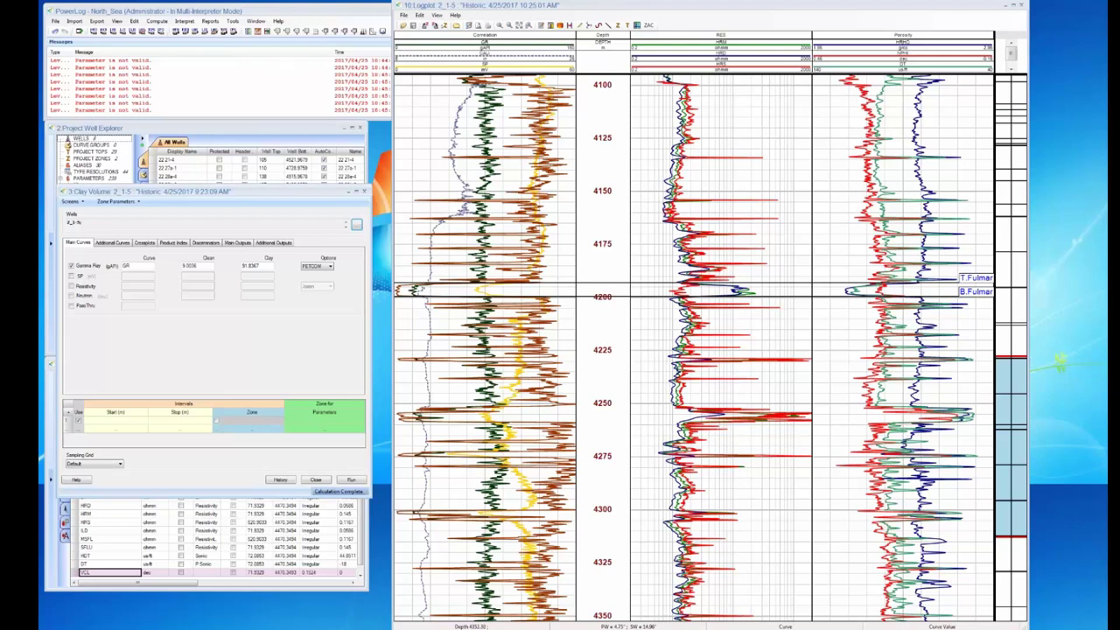
{"action": "mouse_move", "coordinate": [384, 627]}
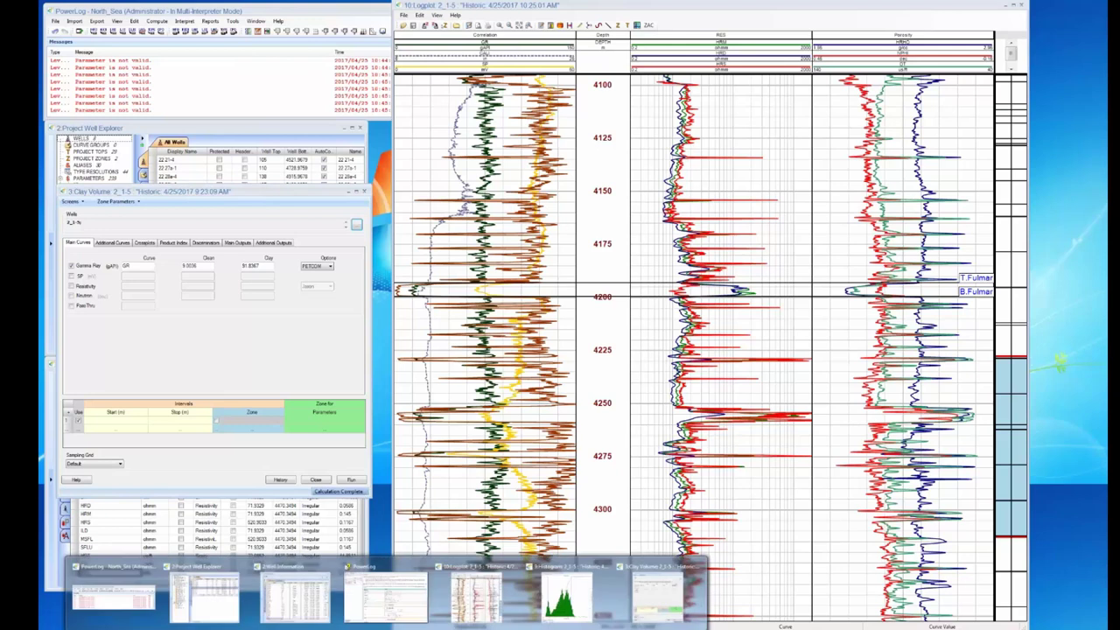
{"action": "left_click", "coordinate": [404, 608]}
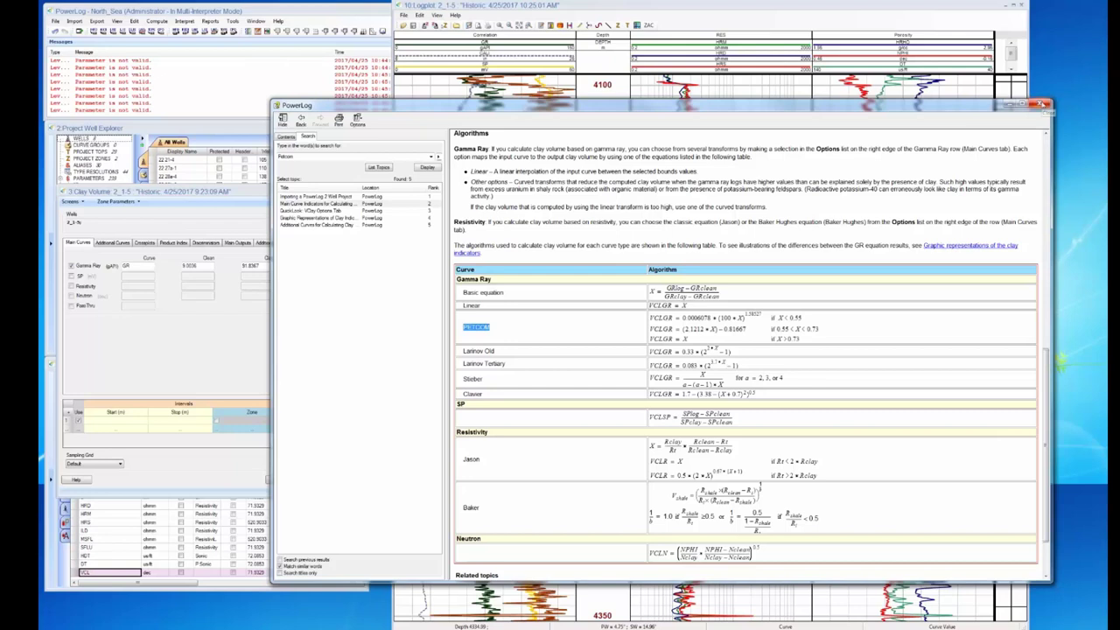
{"action": "left_click", "coordinate": [1041, 105]}
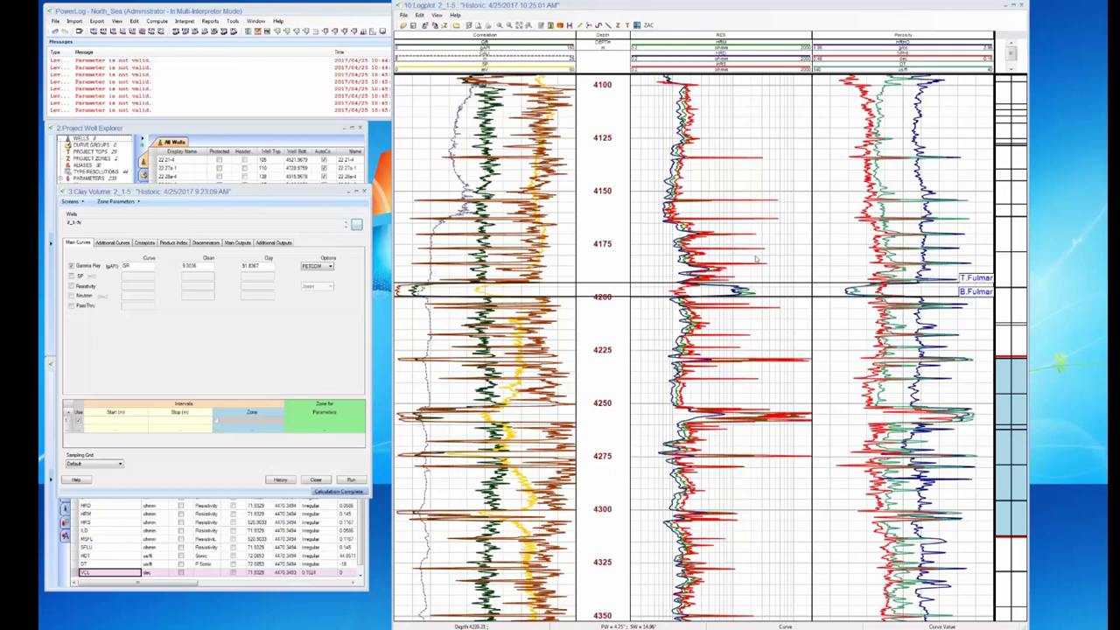
{"action": "left_click", "coordinate": [1004, 7]}
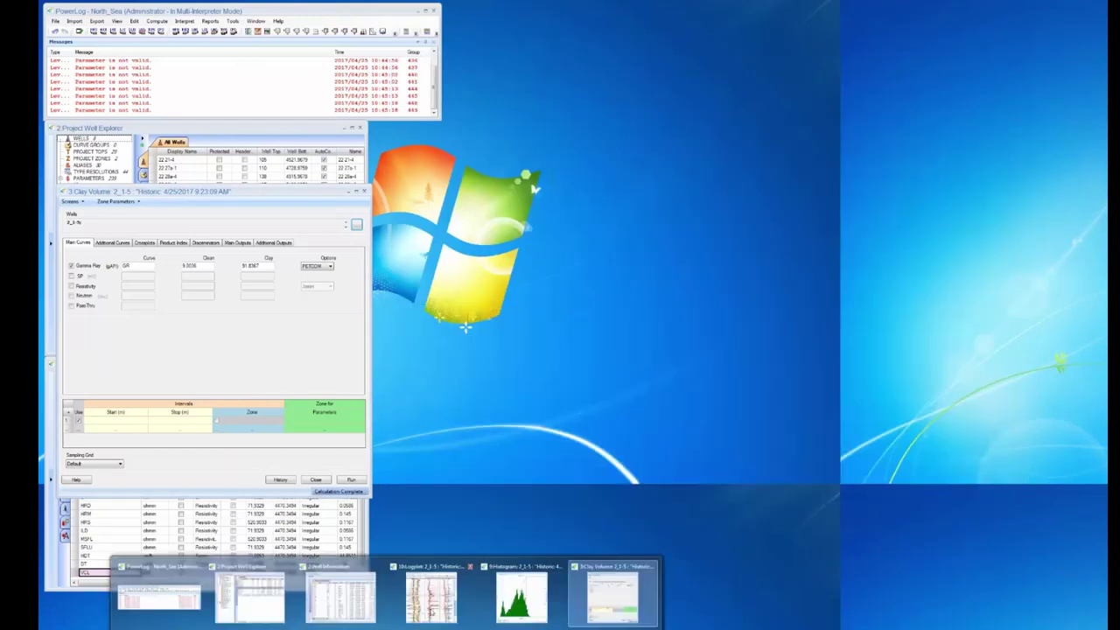
{"action": "left_click", "coordinate": [432, 605]}
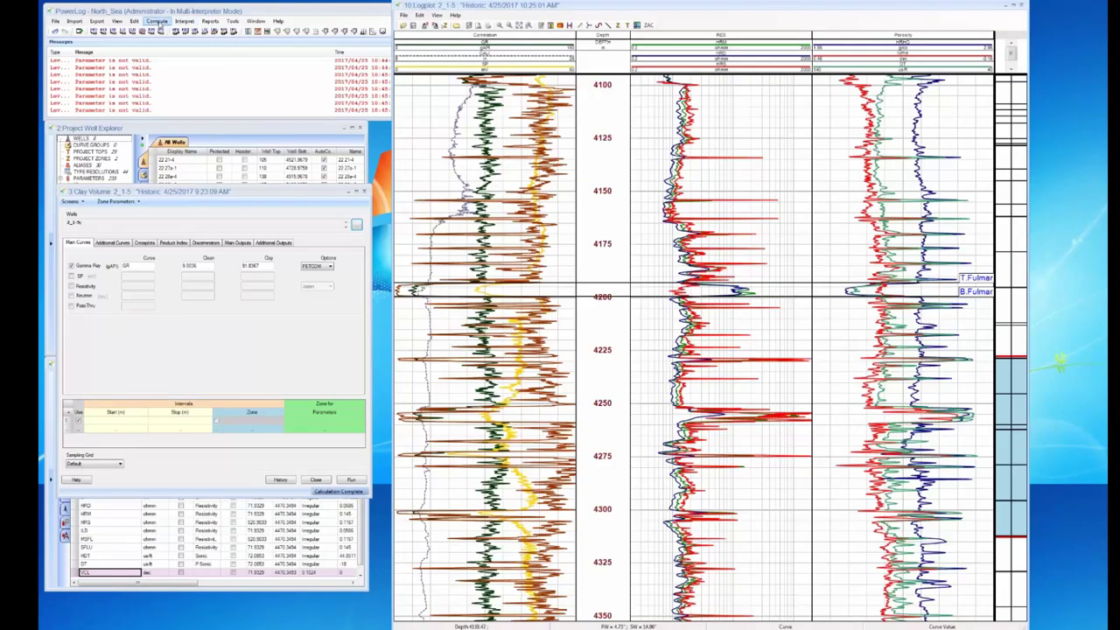
{"action": "left_click", "coordinate": [116, 21]}
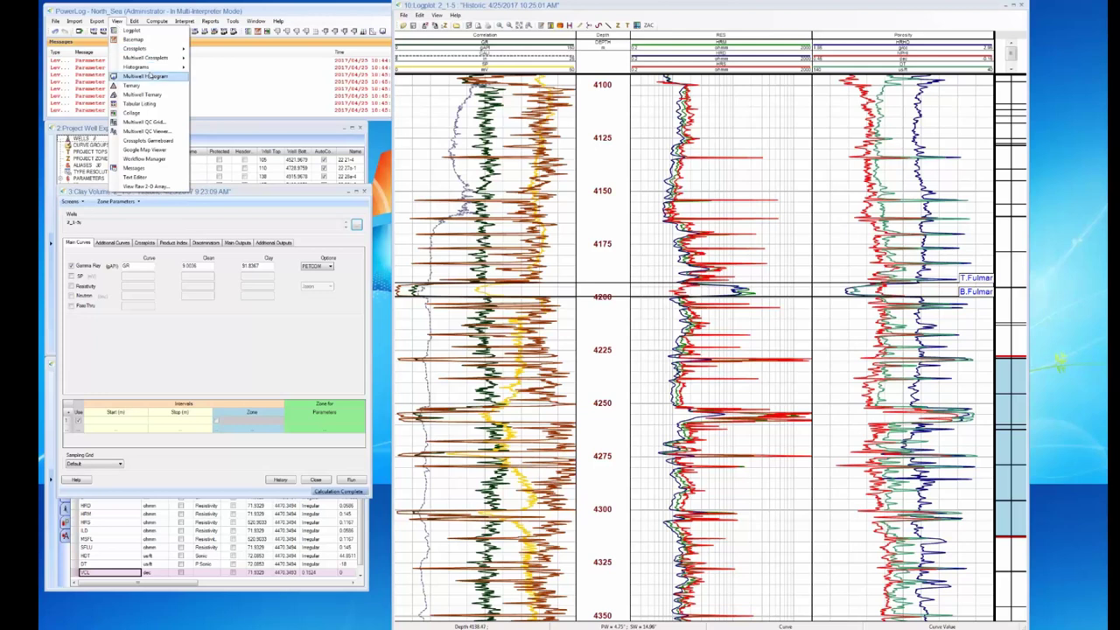
Create a Pickett plot for well 2_1-5 and reposition its window.
{"action": "mouse_move", "coordinate": [143, 49]}
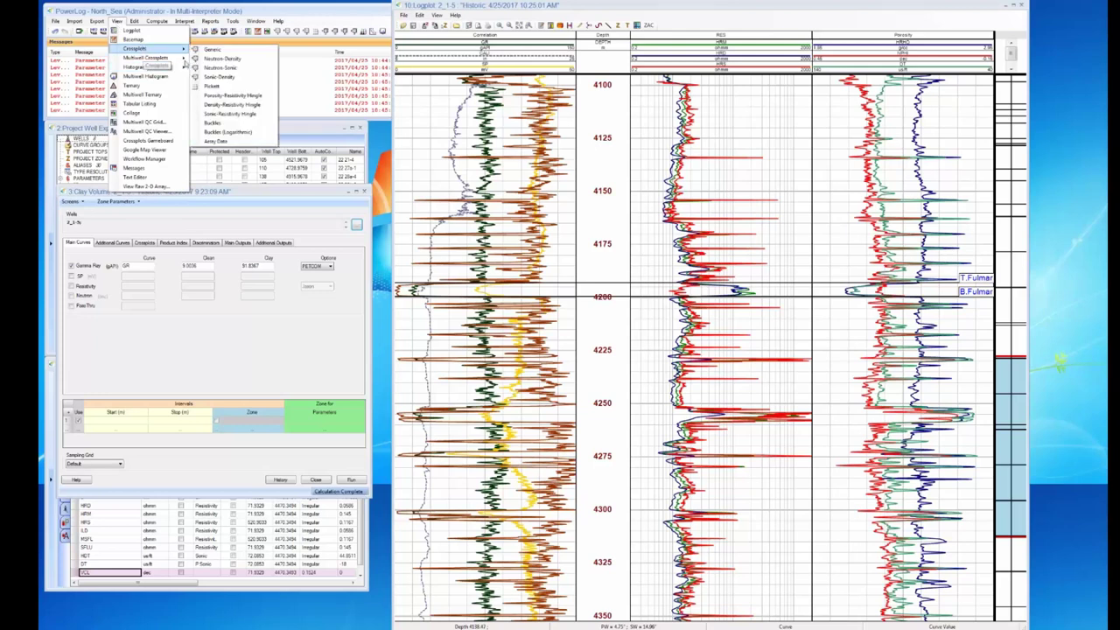
{"action": "left_click", "coordinate": [236, 86]}
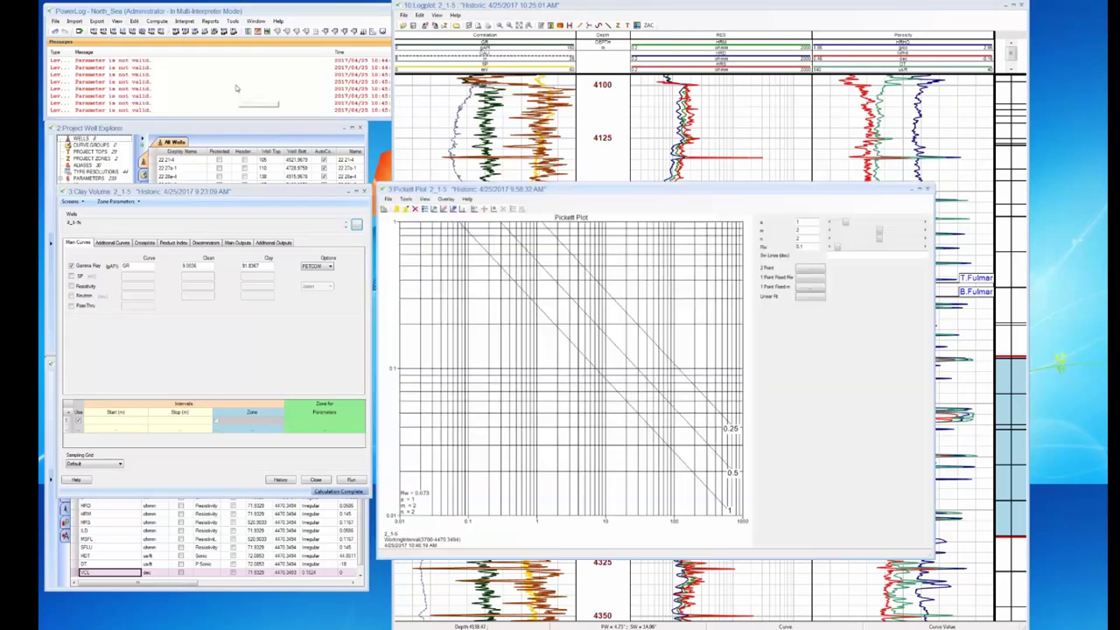
{"action": "left_click_drag", "start_coordinate": [735, 191], "coordinate": [500, 156]}
Step the water resistivity Rw up to 0.05, then close the Pickett plot.
{"action": "left_click", "coordinate": [608, 215]}
{"action": "left_click_drag", "start_coordinate": [608, 214], "coordinate": [600, 217]}
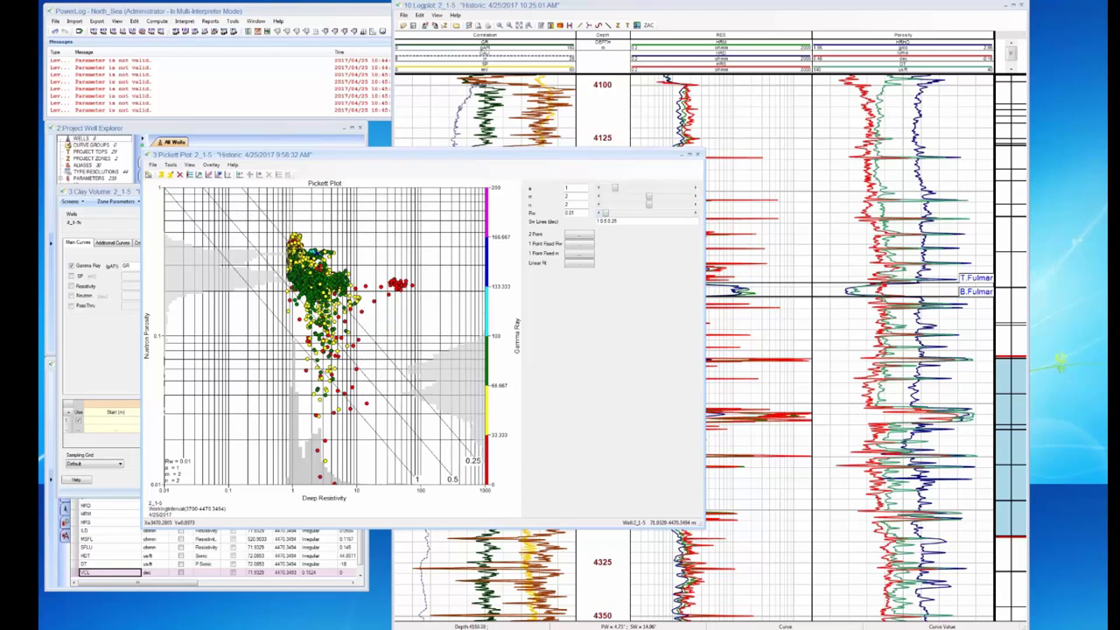
{"action": "left_click", "coordinate": [695, 214]}
{"action": "left_click", "coordinate": [695, 214]}
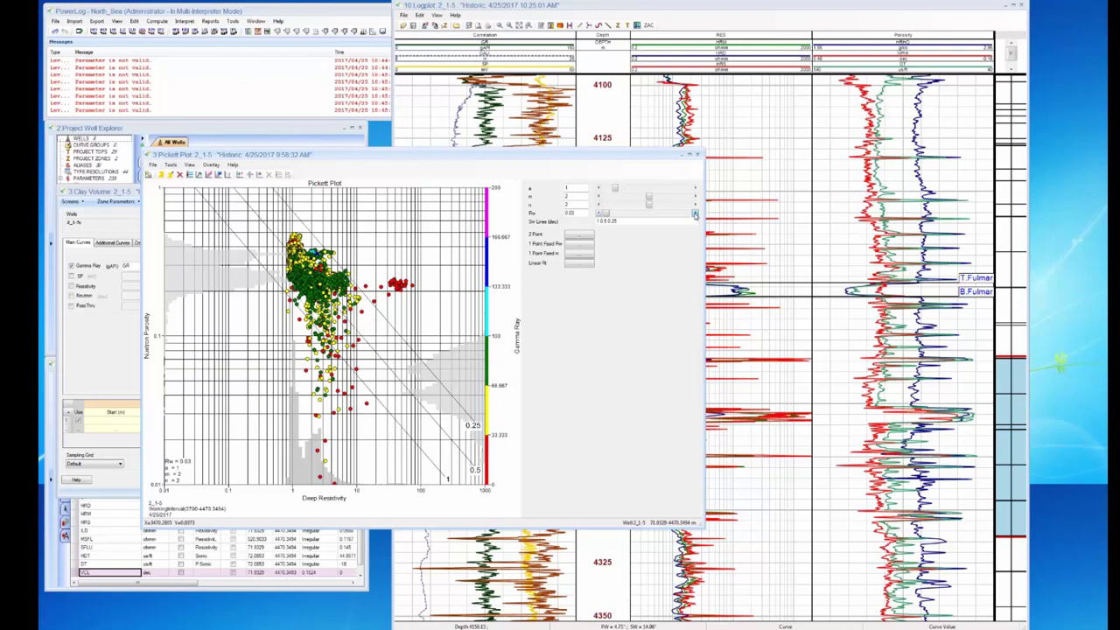
{"action": "left_click", "coordinate": [696, 214]}
{"action": "left_click", "coordinate": [695, 214]}
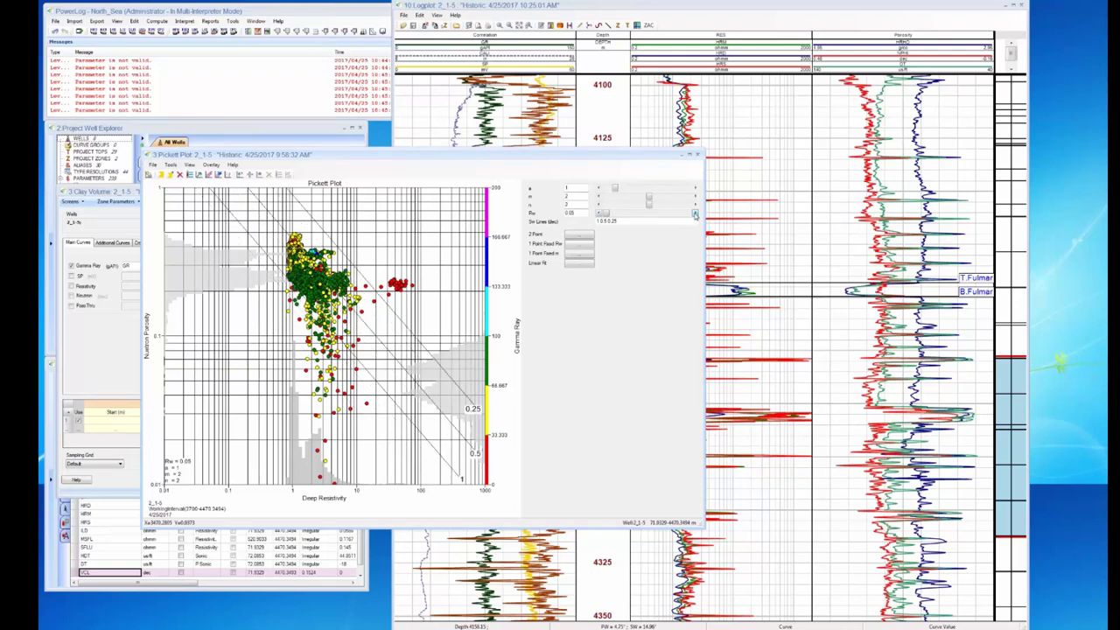
{"action": "left_click", "coordinate": [583, 211]}
{"action": "left_click", "coordinate": [690, 155]}
{"action": "left_click", "coordinate": [116, 20]}
{"action": "mouse_move", "coordinate": [145, 49]}
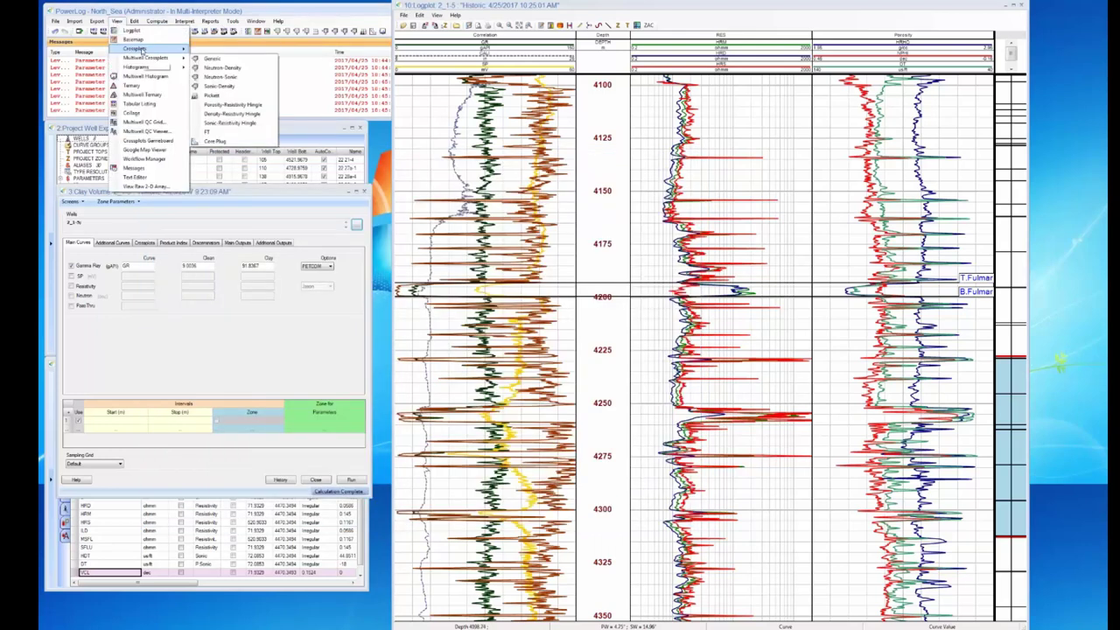
{"action": "left_click", "coordinate": [223, 58]}
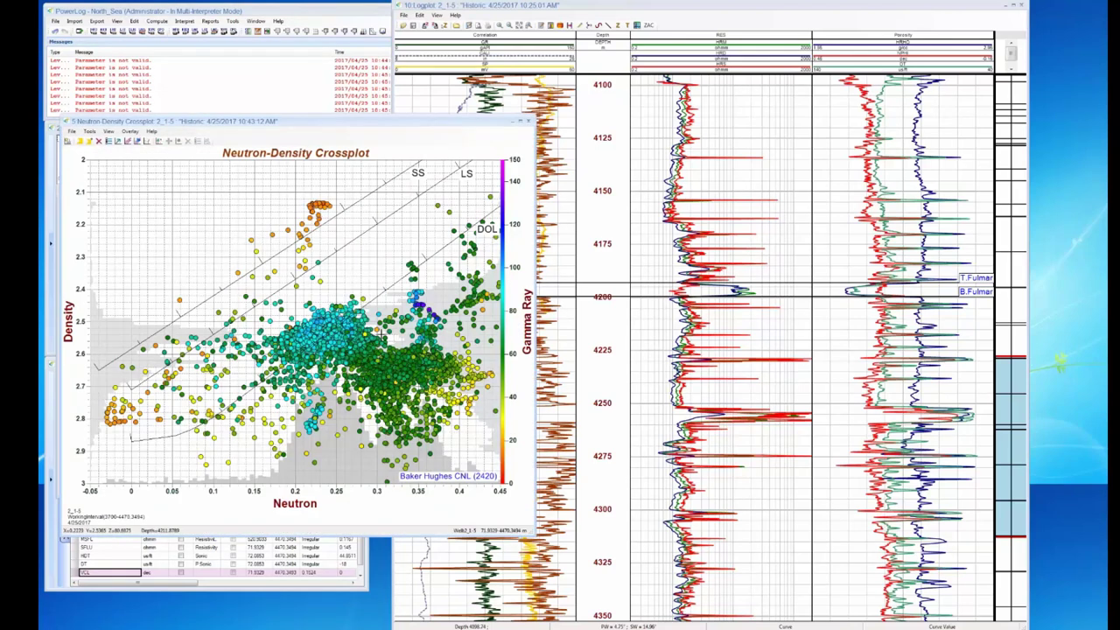
{"action": "left_click", "coordinate": [528, 122]}
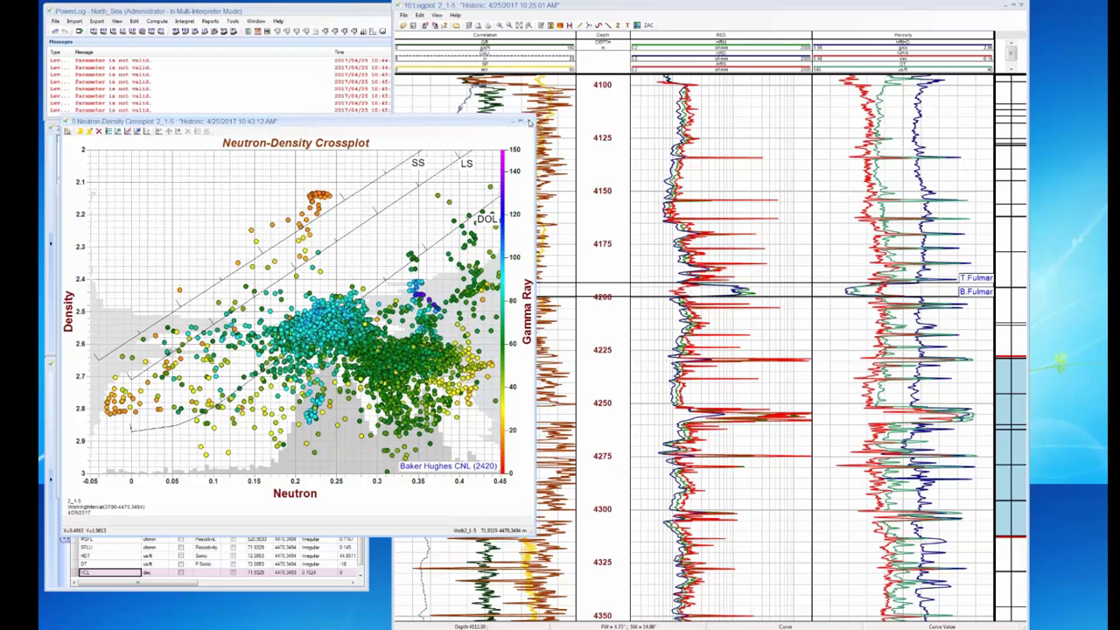
{"action": "left_click_drag", "start_coordinate": [772, 5], "coordinate": [841, 0]}
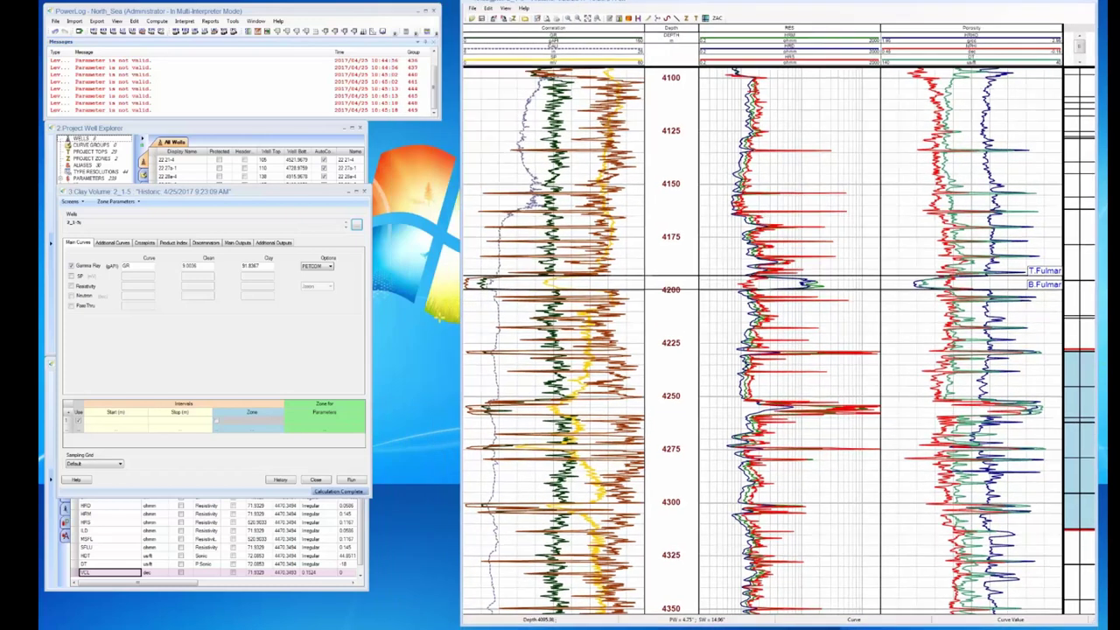
Open the Multi-Mineral Complex Lithology setup, keep the Neutron-Density-Sonic model, and edit the VCL input.
{"action": "left_click", "coordinate": [186, 21]}
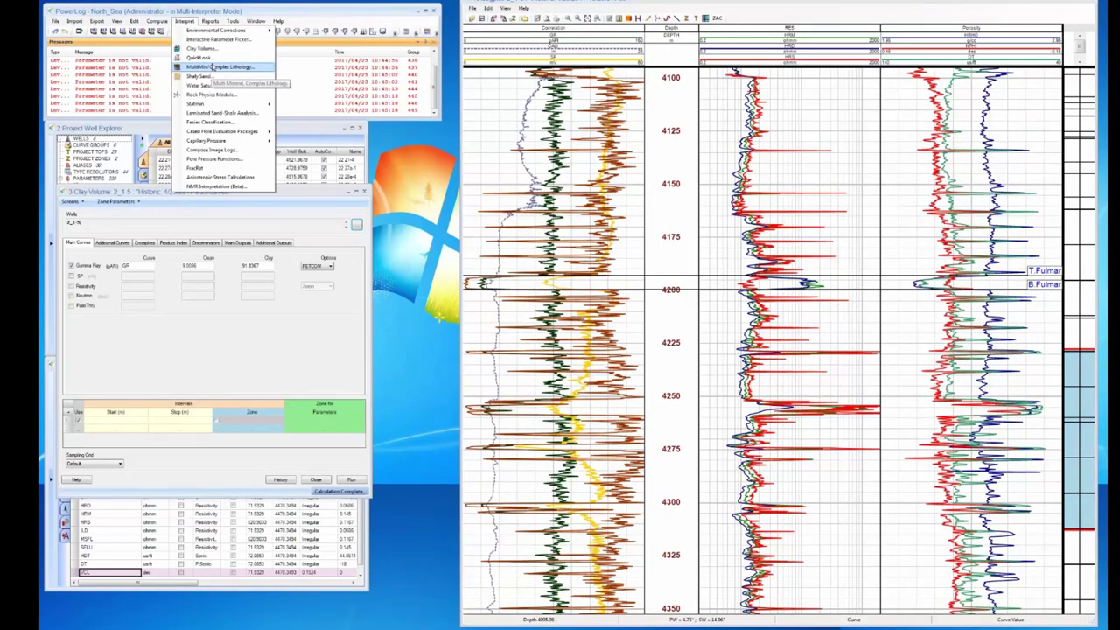
{"action": "left_click", "coordinate": [219, 66]}
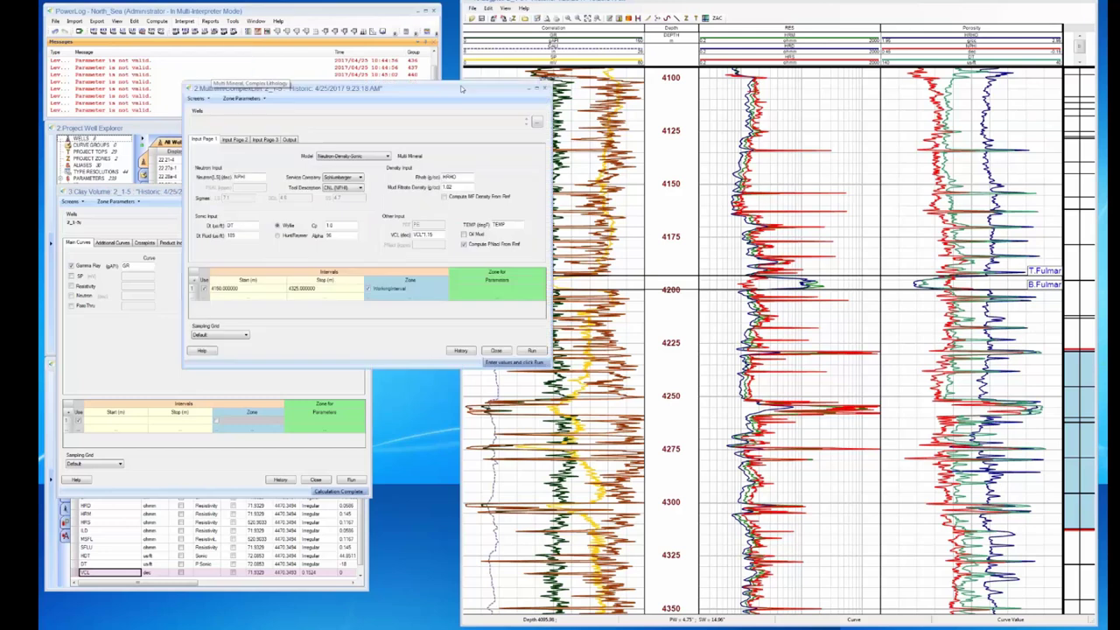
{"action": "left_click_drag", "start_coordinate": [453, 85], "coordinate": [359, 88]}
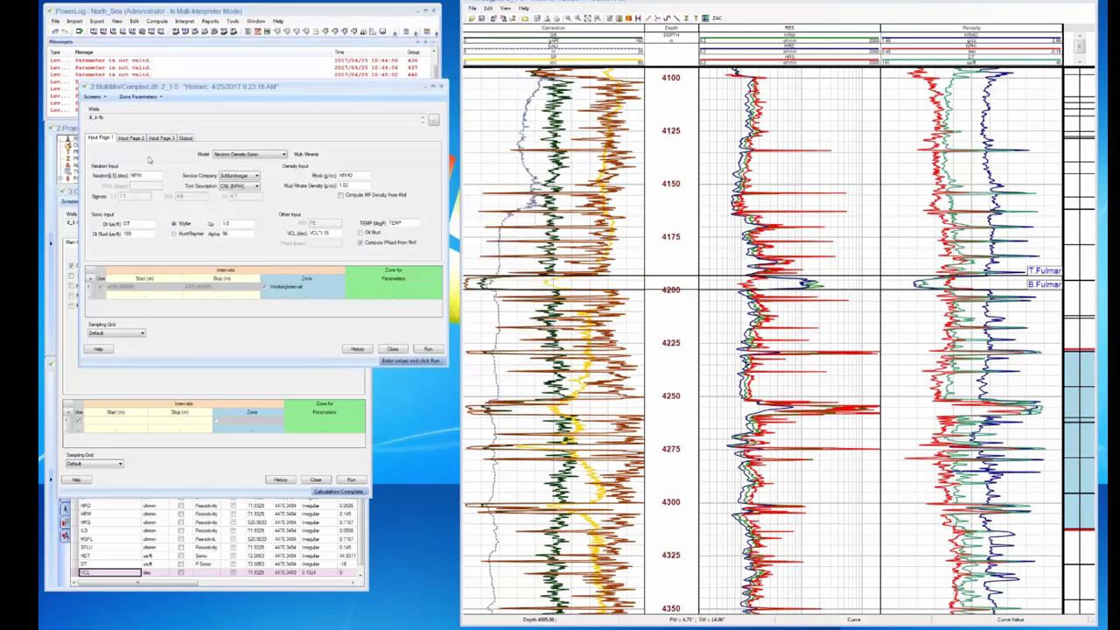
{"action": "left_click", "coordinate": [281, 155]}
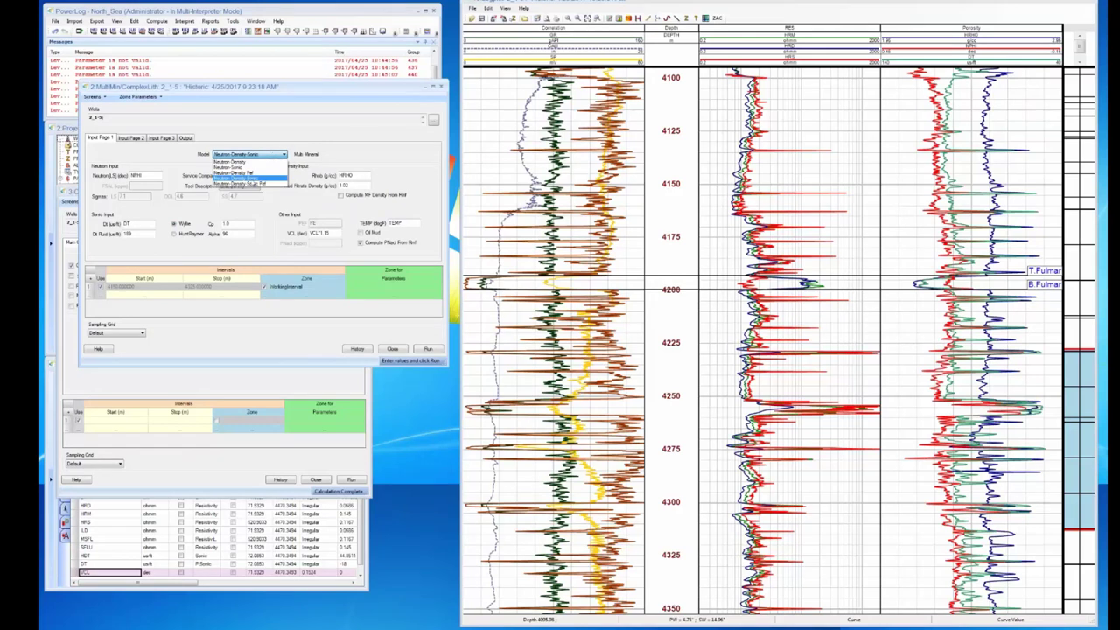
{"action": "left_click", "coordinate": [253, 179]}
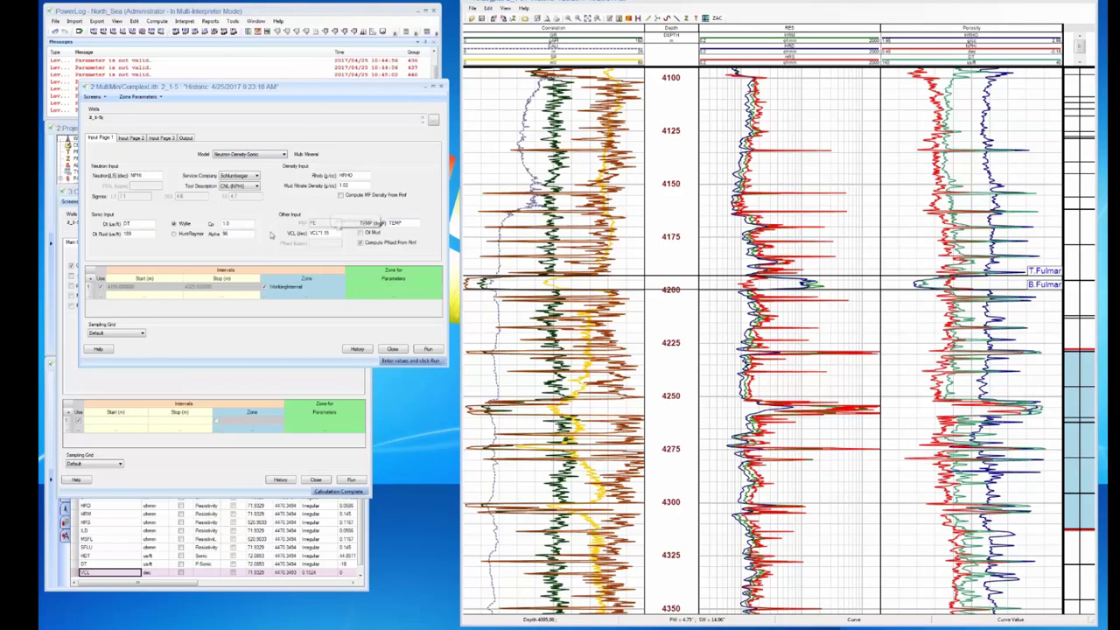
{"action": "left_click", "coordinate": [334, 232]}
Keep Simandoux as the MultiMin water saturation equation on Input Page 3.
{"action": "left_click", "coordinate": [133, 138]}
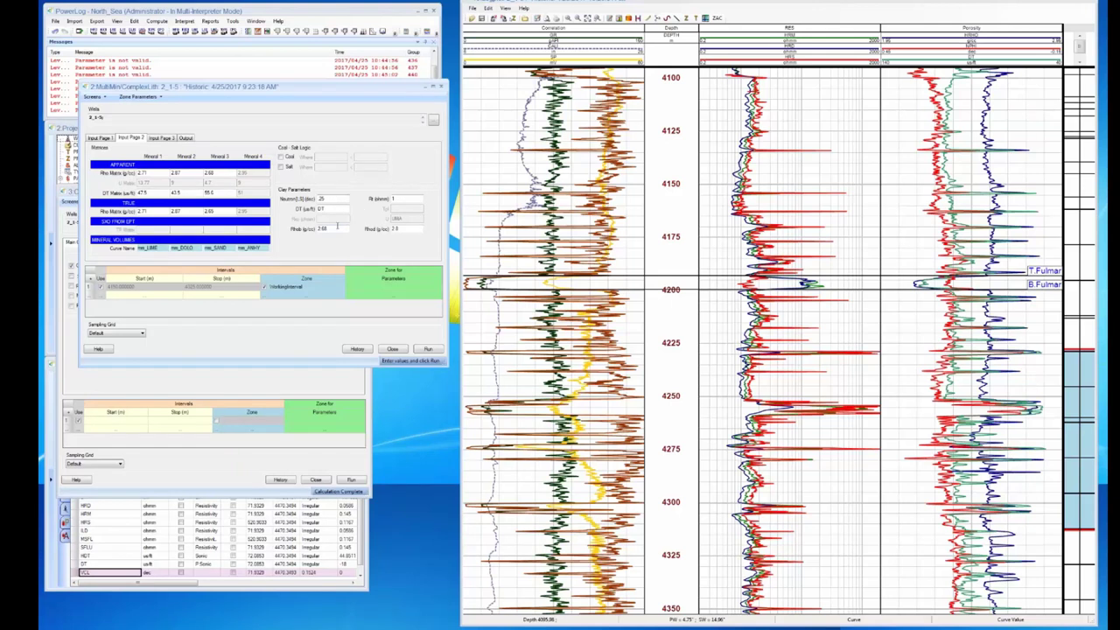
{"action": "left_click", "coordinate": [162, 138]}
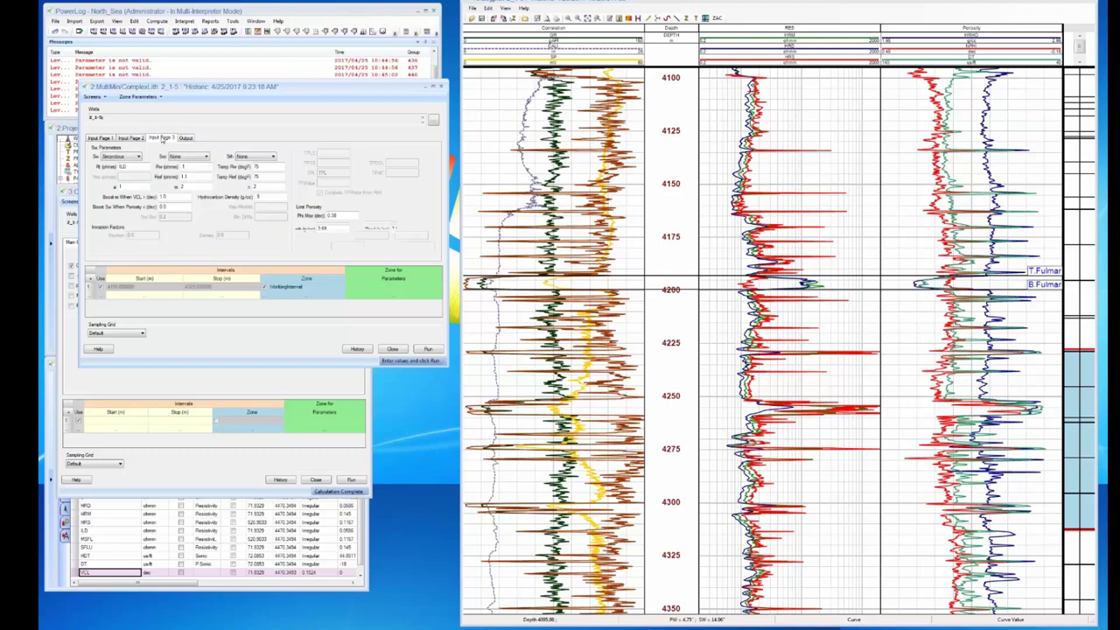
{"action": "left_click", "coordinate": [131, 156]}
{"action": "left_click", "coordinate": [133, 163]}
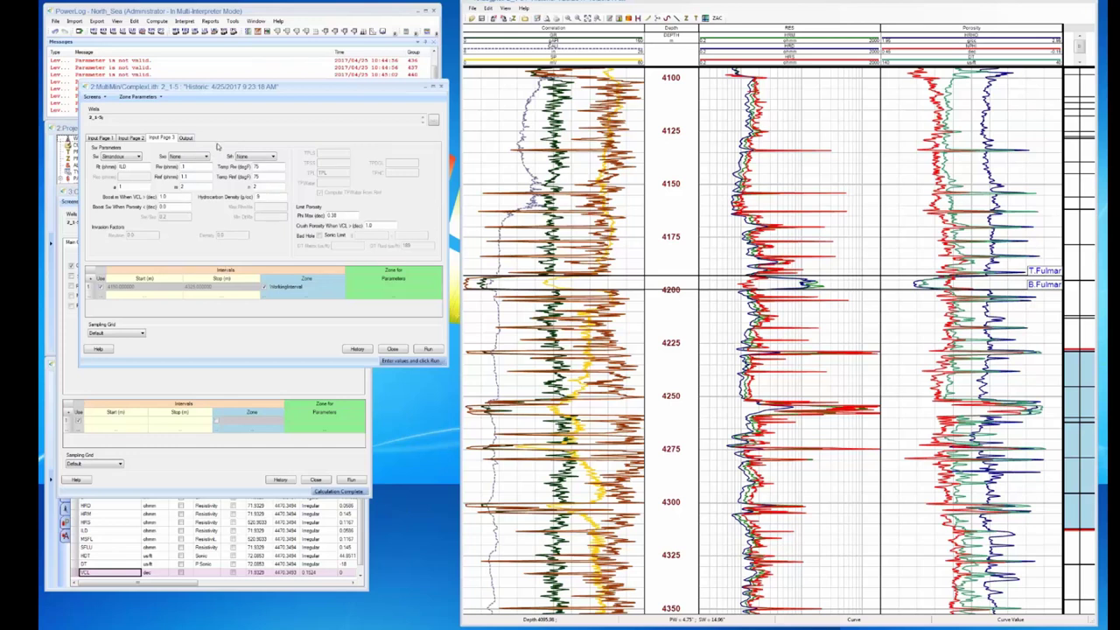
{"action": "left_click", "coordinate": [131, 157]}
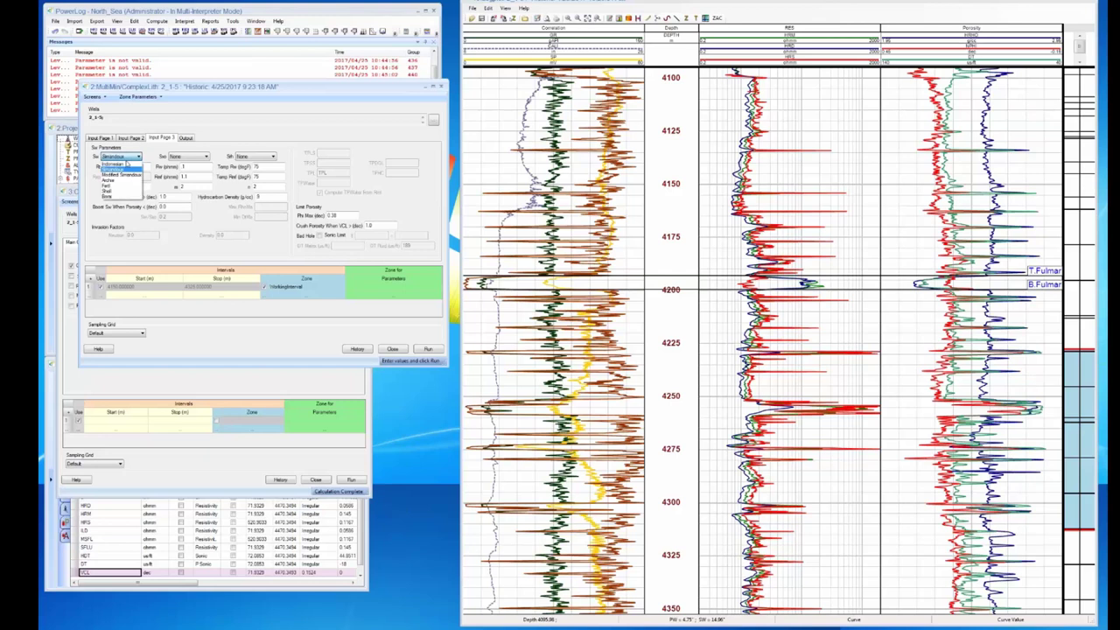
{"action": "left_click", "coordinate": [127, 166]}
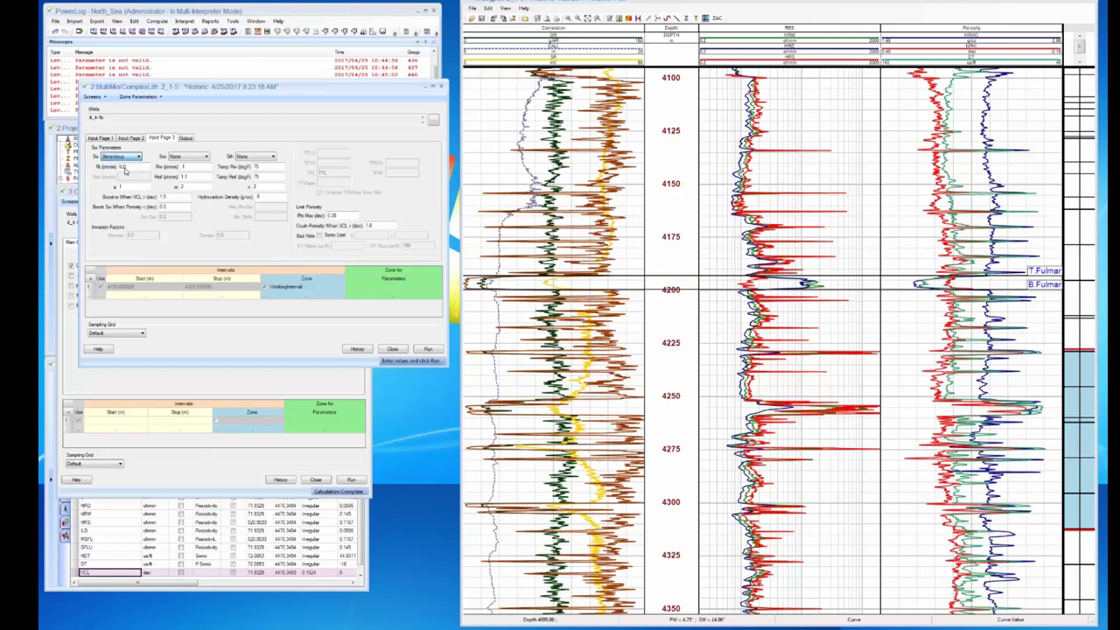
Run the MultiMin calculation for 2_1-5, producing mn_PHIE and mn_SW outputs.
{"action": "left_click", "coordinate": [192, 142]}
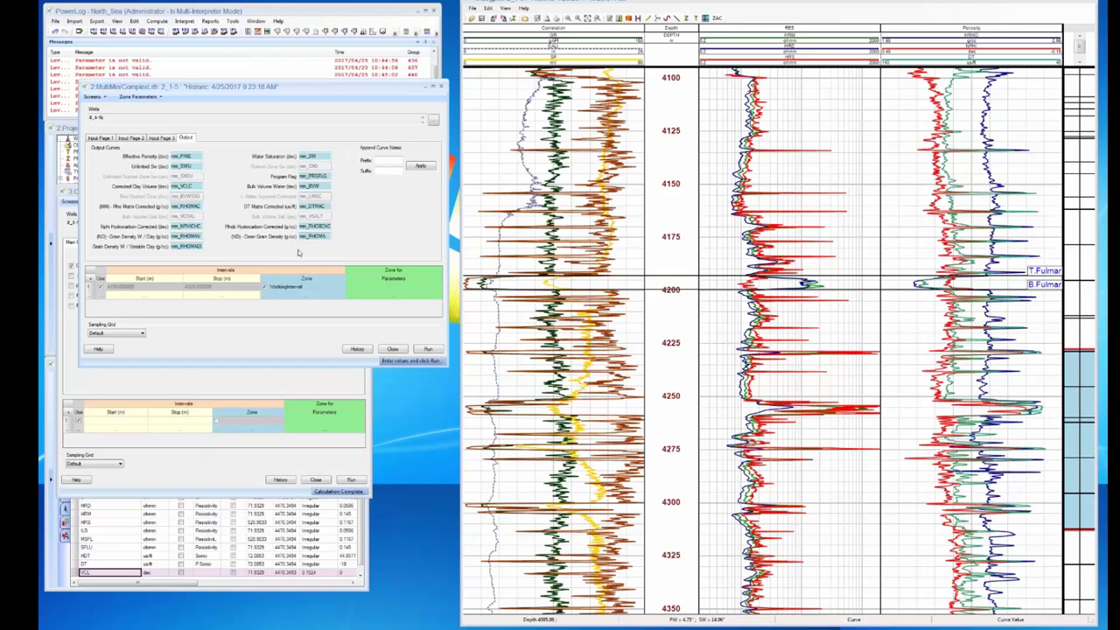
{"action": "left_click", "coordinate": [427, 350]}
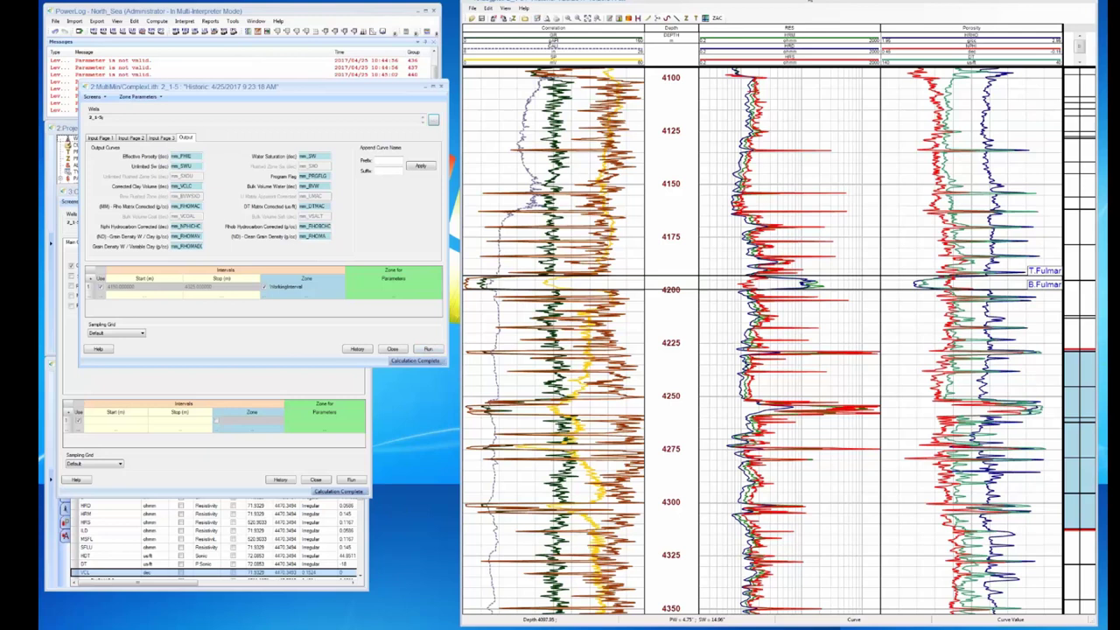
{"action": "left_click", "coordinate": [473, 8]}
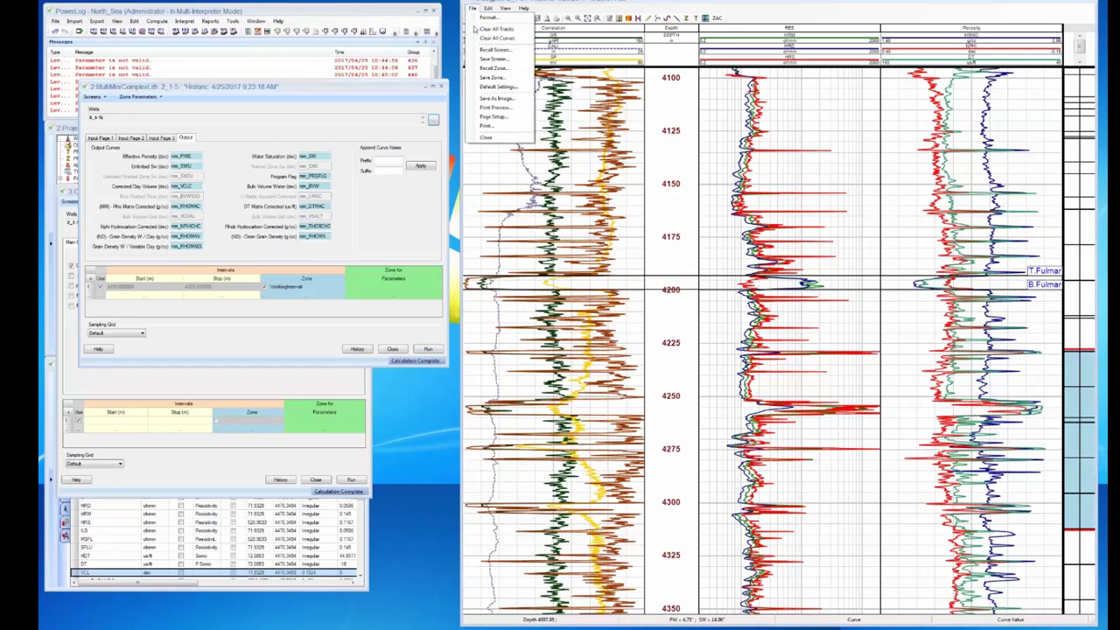
Apply the MultiMin_NS track template from Default Settings to the 2_1-5 logplot.
{"action": "left_click", "coordinate": [506, 89]}
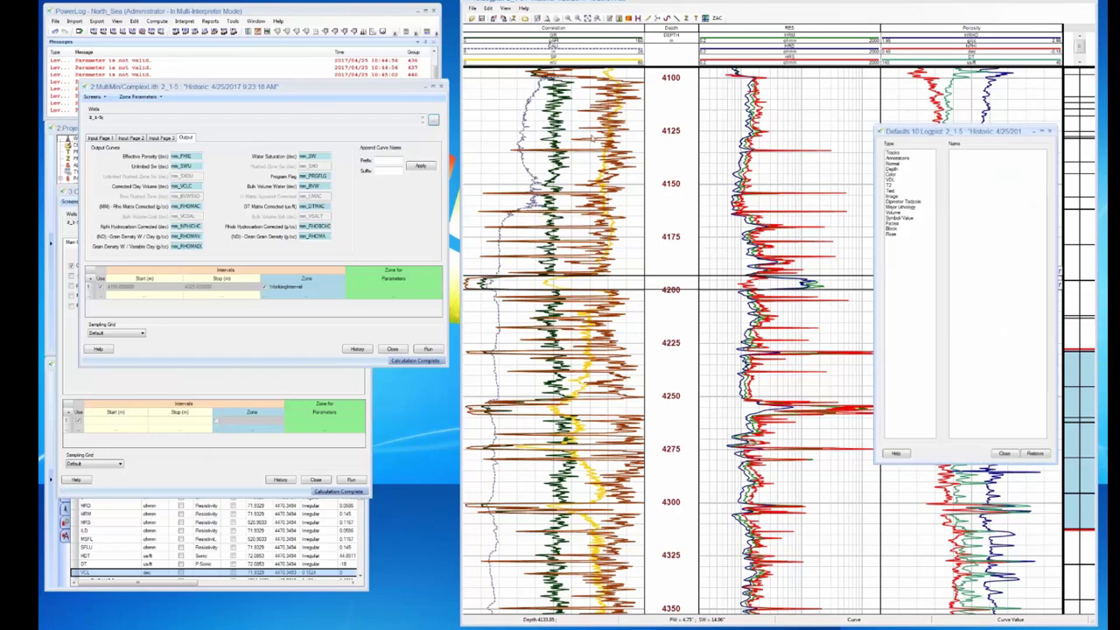
{"action": "left_click_drag", "start_coordinate": [936, 131], "coordinate": [201, 56]}
{"action": "left_click", "coordinate": [155, 77]}
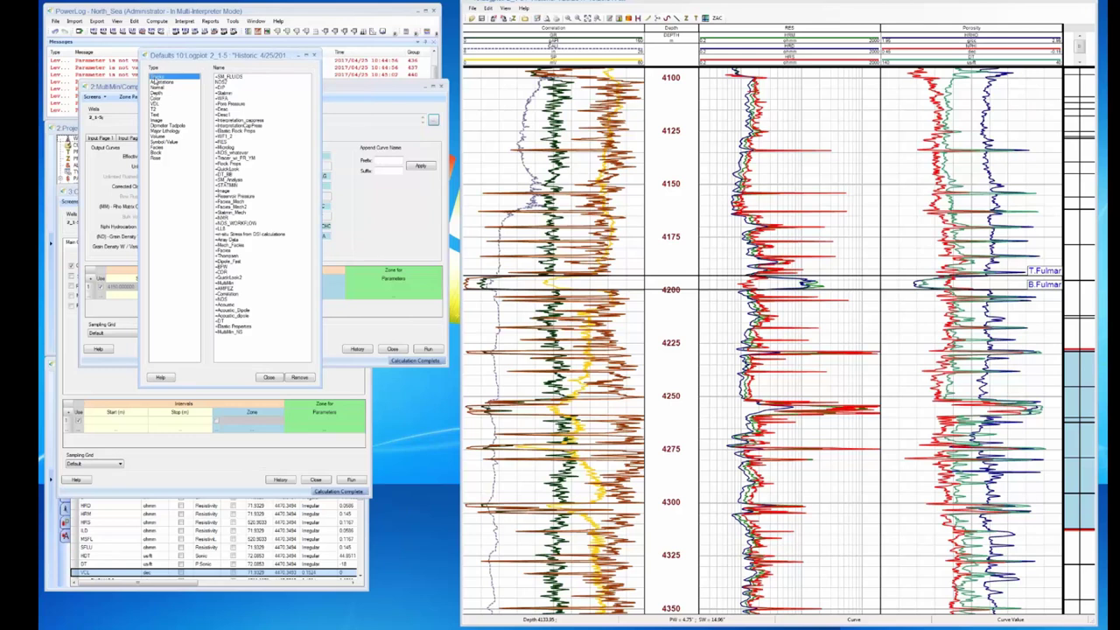
{"action": "left_click", "coordinate": [229, 332]}
{"action": "double_click", "coordinate": [236, 332]}
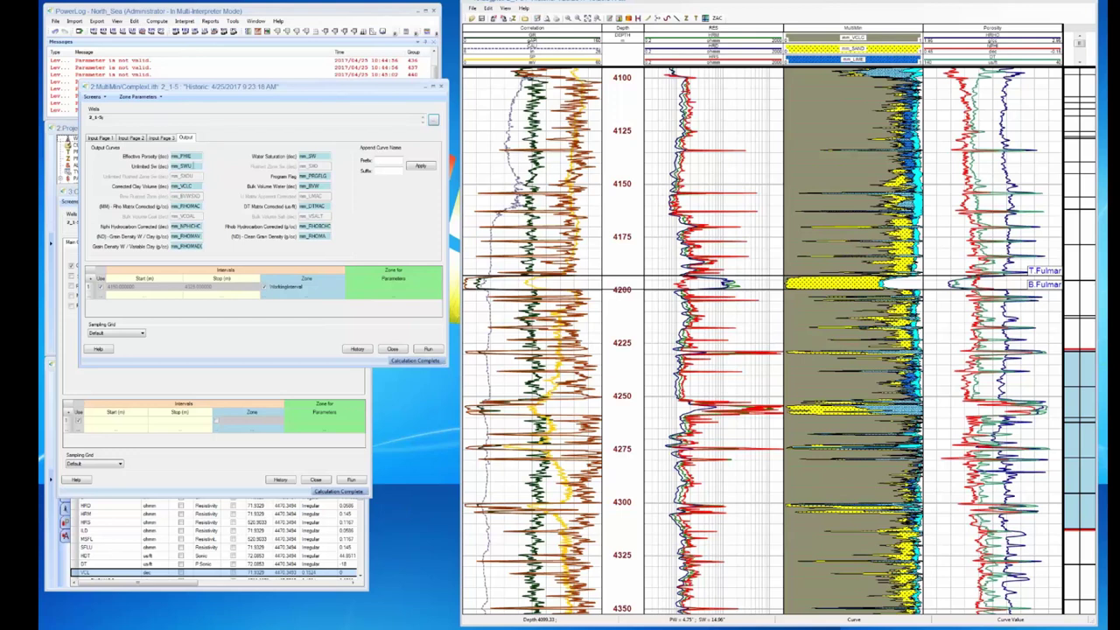
Compute the mm_BVH curve as mm_PHIE - mm_BVW with MathPack for well 2_1-5.
{"action": "left_click", "coordinate": [158, 21]}
{"action": "left_click", "coordinate": [161, 32]}
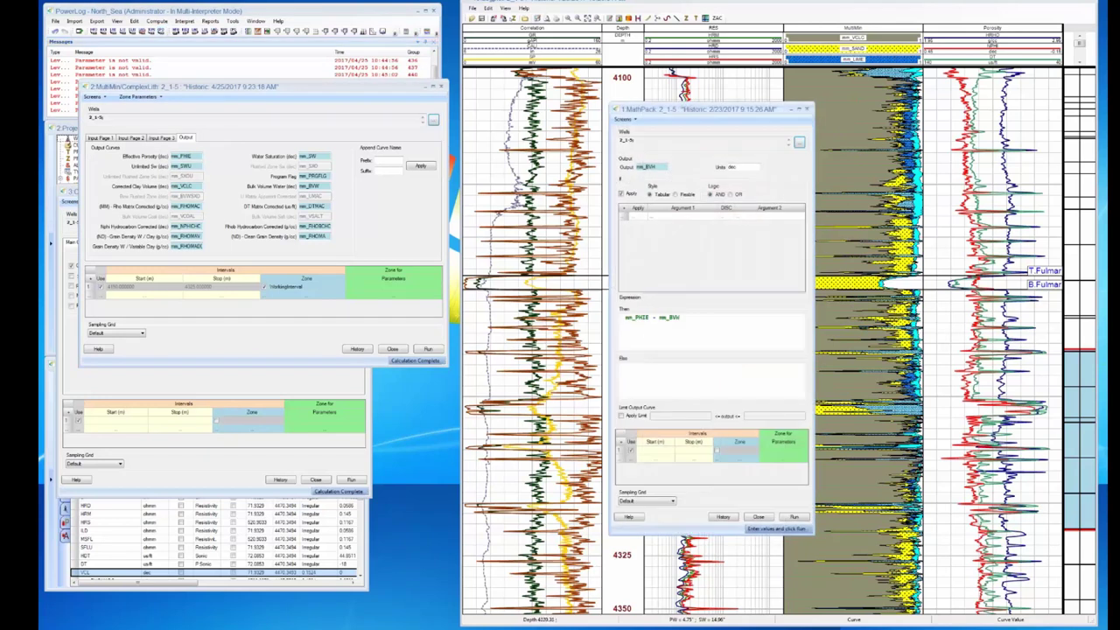
{"action": "left_click_drag", "start_coordinate": [722, 109], "coordinate": [359, 95]}
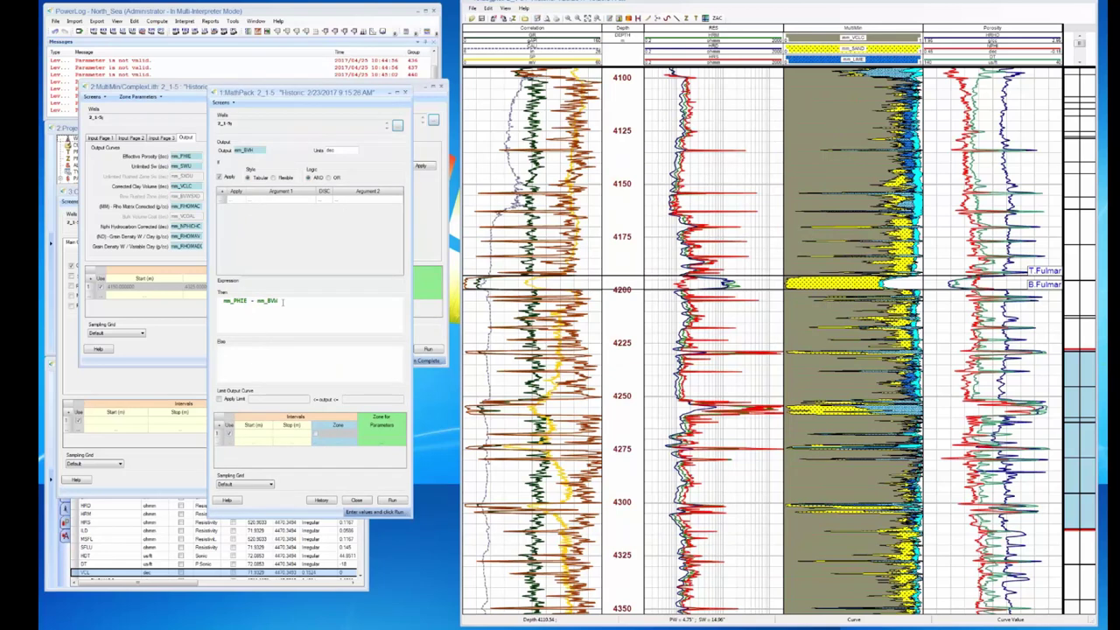
{"action": "left_click", "coordinate": [394, 499]}
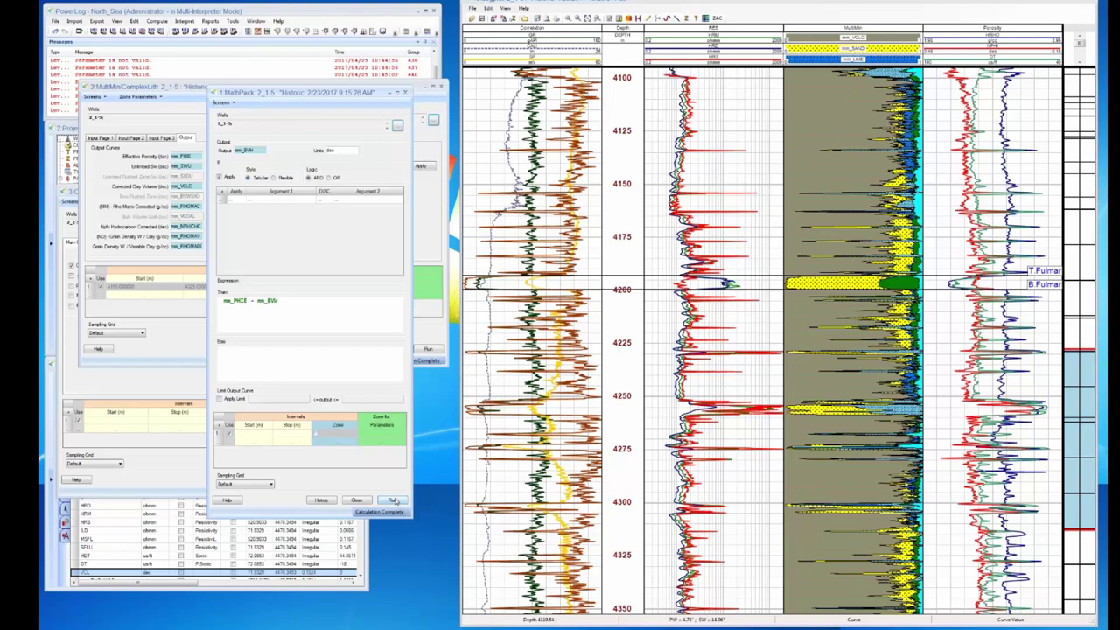
{"action": "left_click_drag", "start_coordinate": [368, 103], "coordinate": [707, 116]}
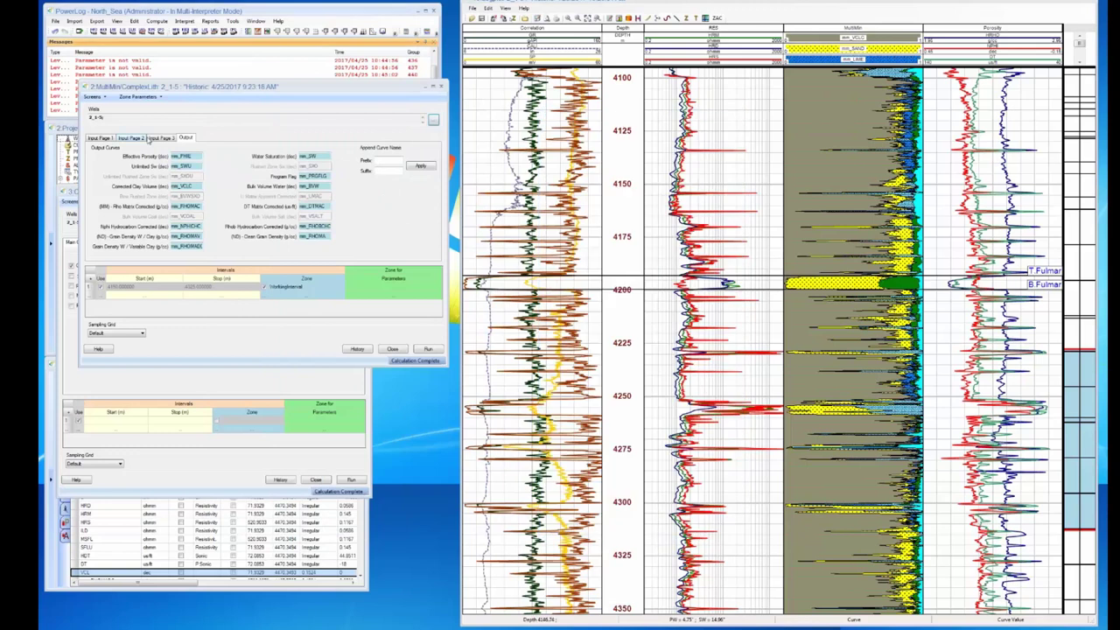
Rerun MultiMin with the Archie water saturation equation.
{"action": "left_click", "coordinate": [129, 139]}
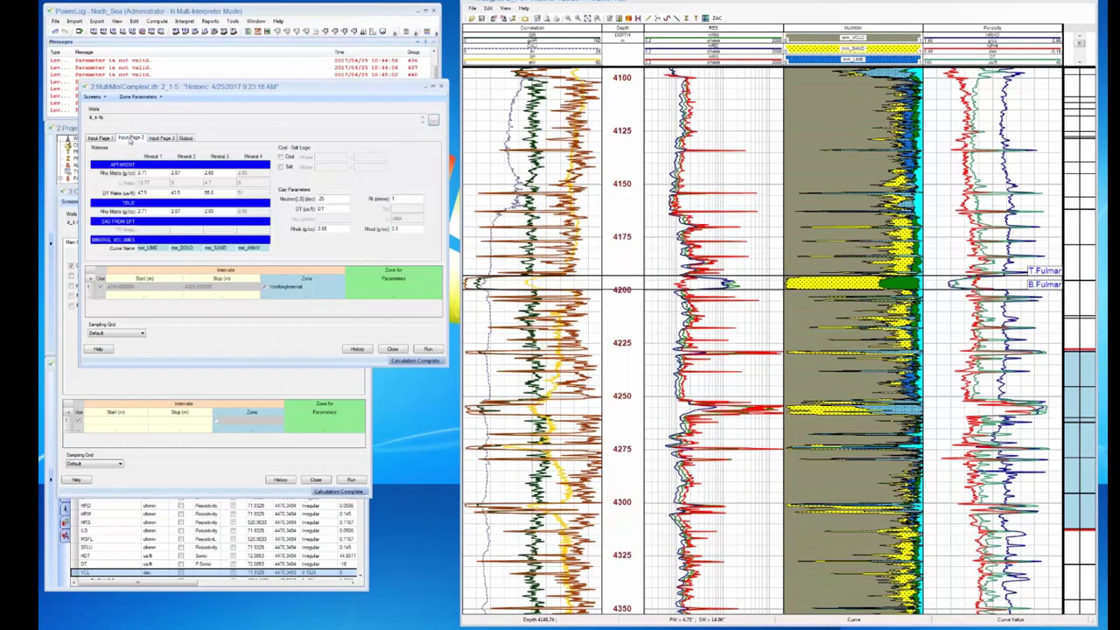
{"action": "left_click", "coordinate": [161, 138]}
{"action": "left_click", "coordinate": [131, 159]}
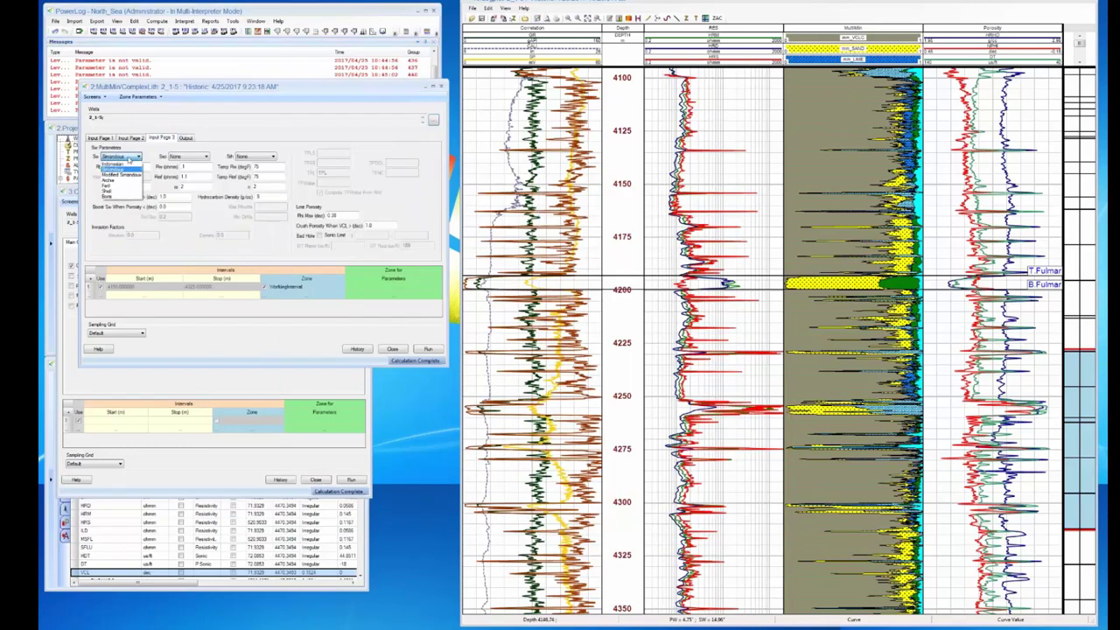
{"action": "left_click", "coordinate": [114, 180]}
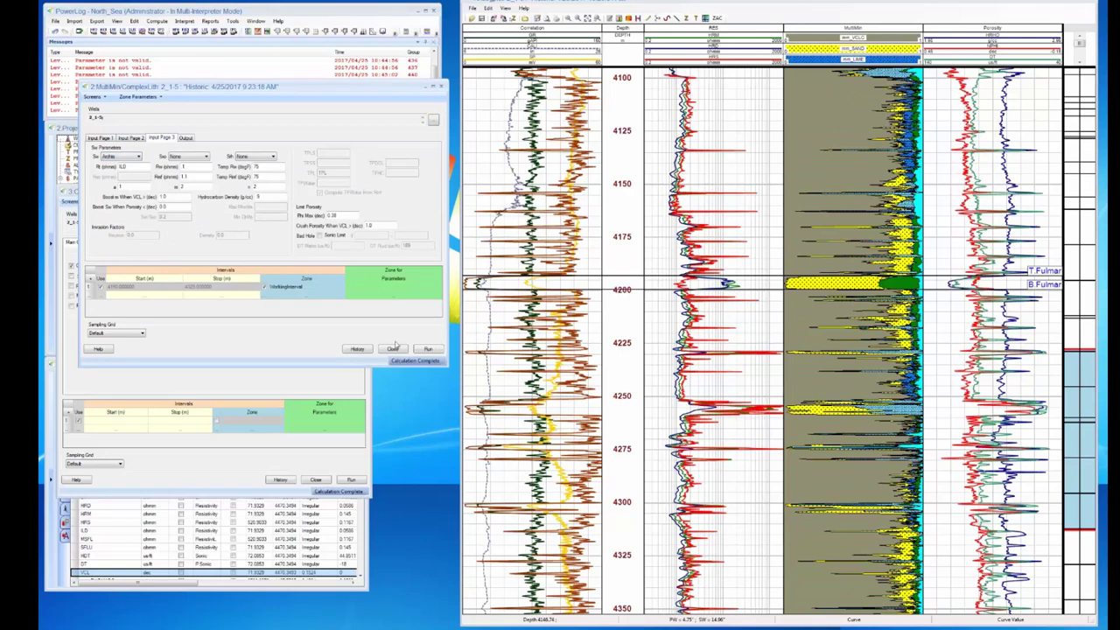
{"action": "left_click", "coordinate": [427, 349]}
Restore the Simandoux saturation equation and rerun MultiMin.
{"action": "left_click", "coordinate": [118, 157]}
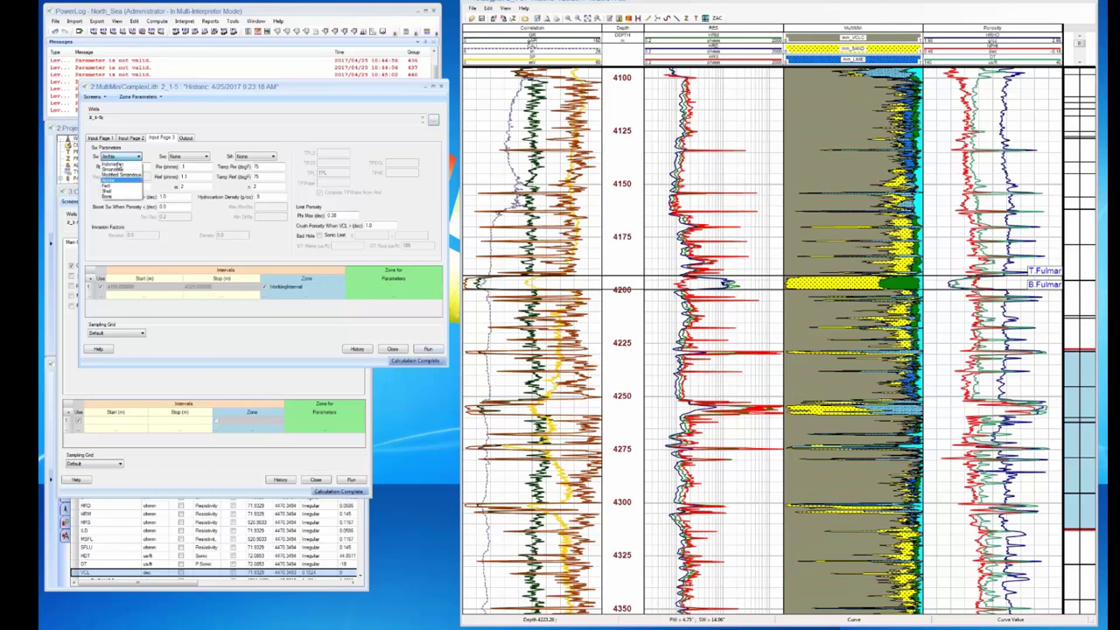
{"action": "left_click", "coordinate": [114, 168]}
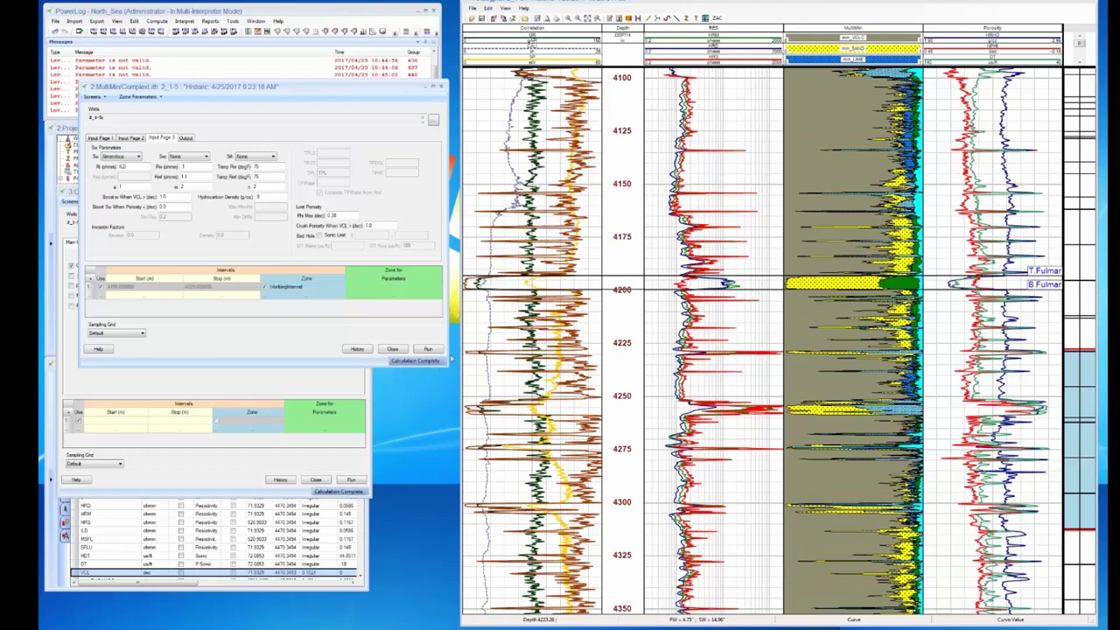
{"action": "left_click", "coordinate": [424, 348]}
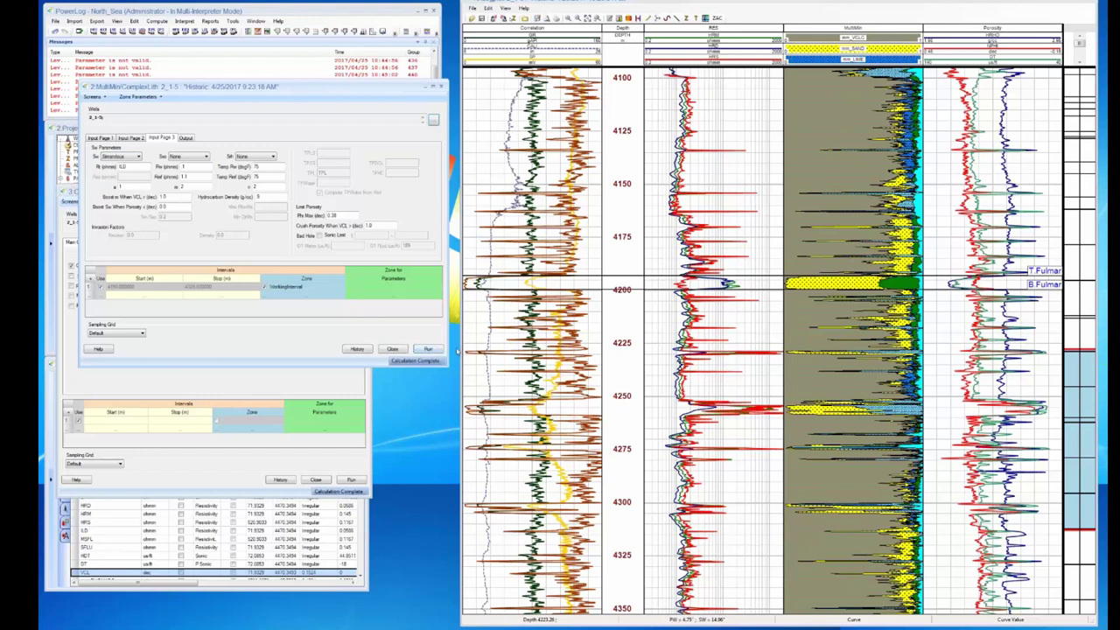